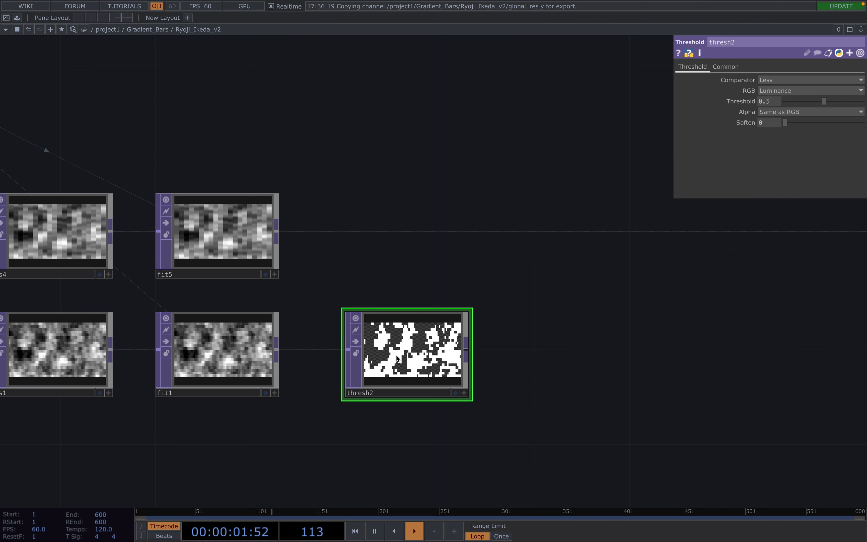
# Add Composite TOP comp2 after thresh2 and wire fit5 in as its second input.
pyautogui.scroll(5, 397, 357)
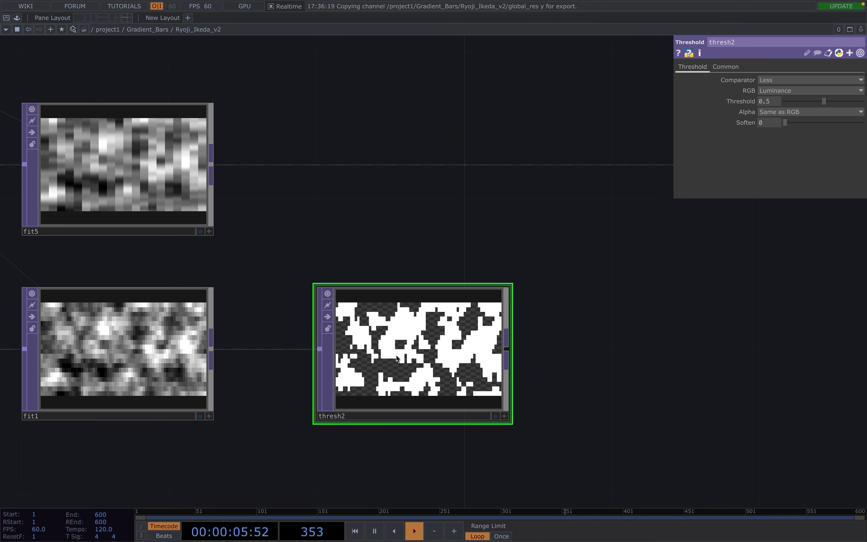
pyautogui.scroll(-5, 396, 356)
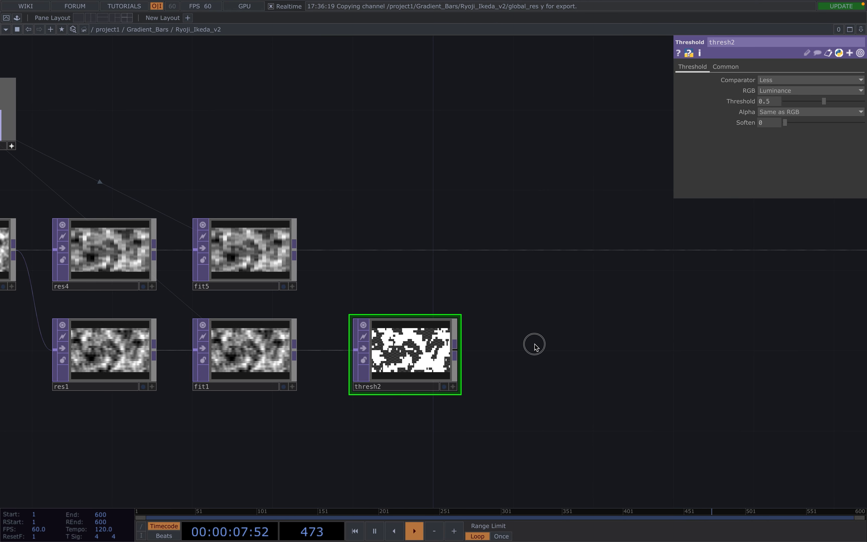
pyautogui.moveTo(535, 346); pyautogui.dragTo(442, 387)
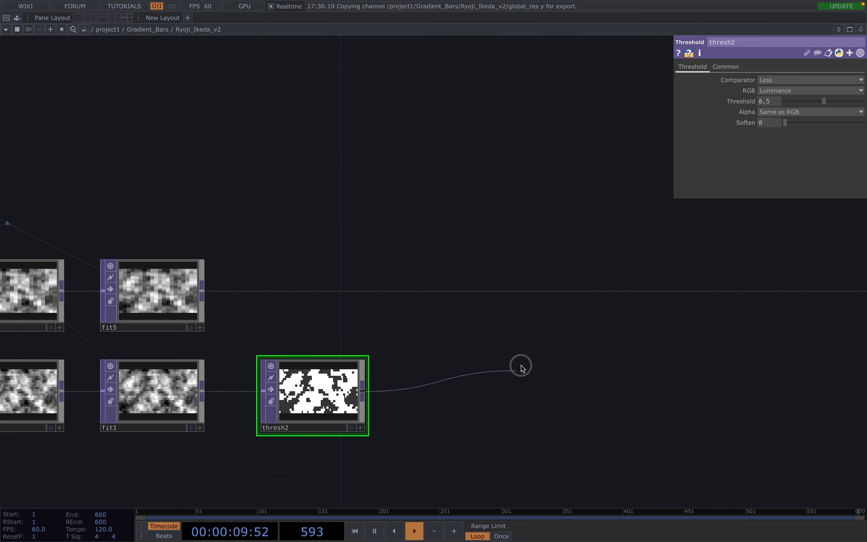
pyautogui.click(525, 346)
pyautogui.write('co')
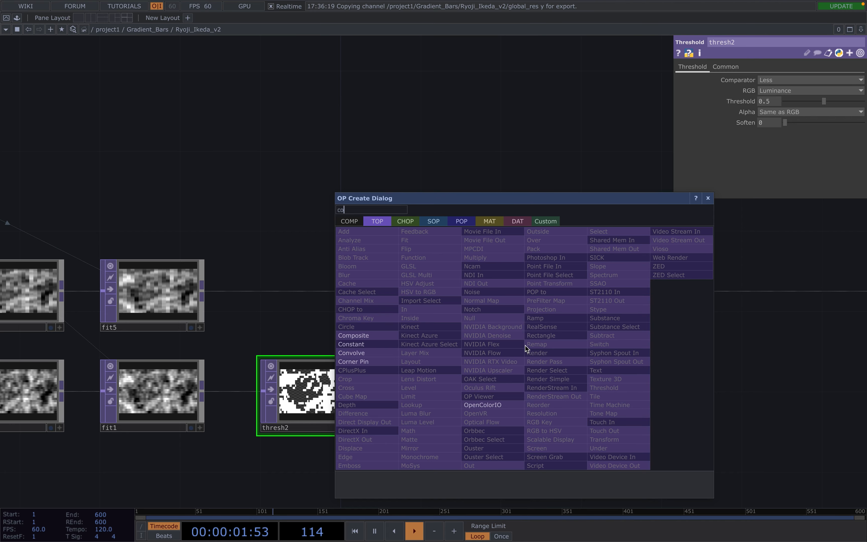
pyautogui.click(379, 334)
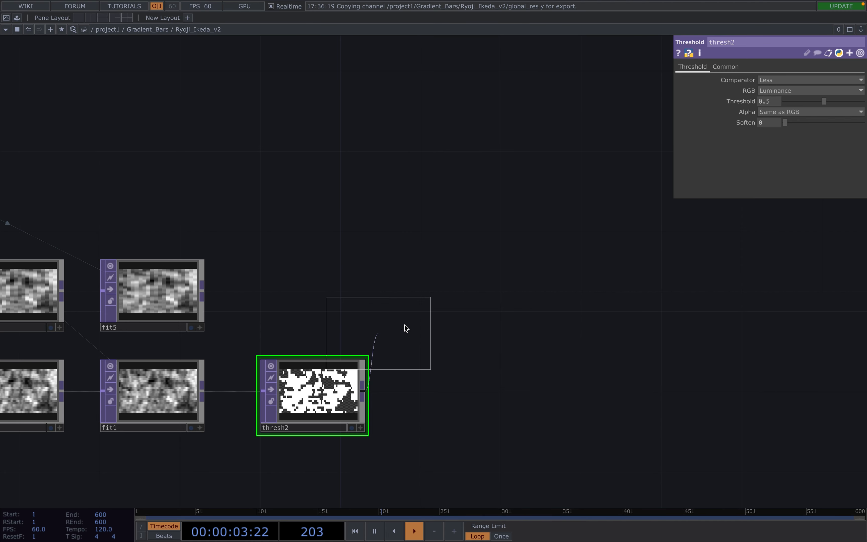
pyautogui.click(523, 289)
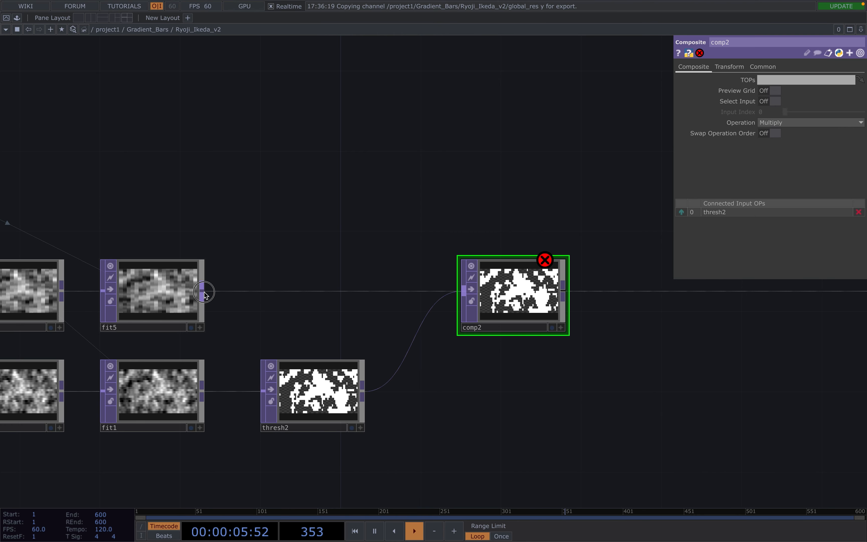
pyautogui.click(452, 292)
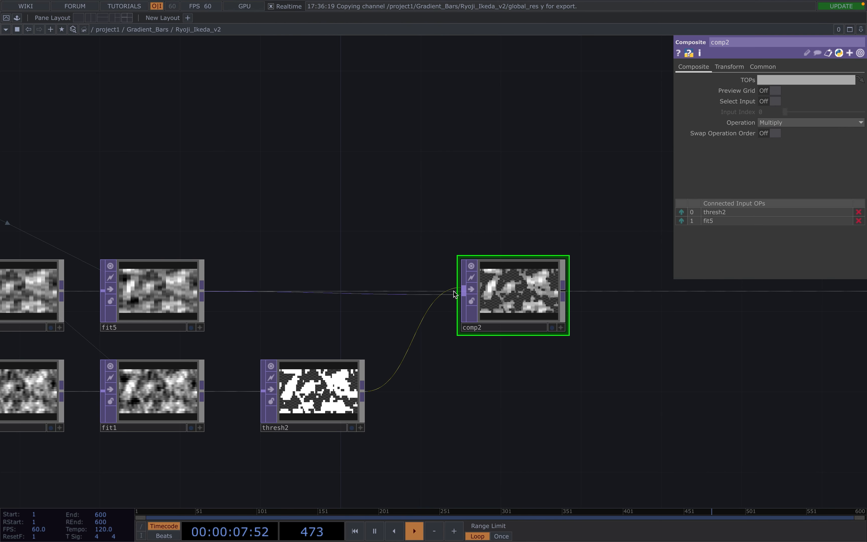
pyautogui.click(565, 291)
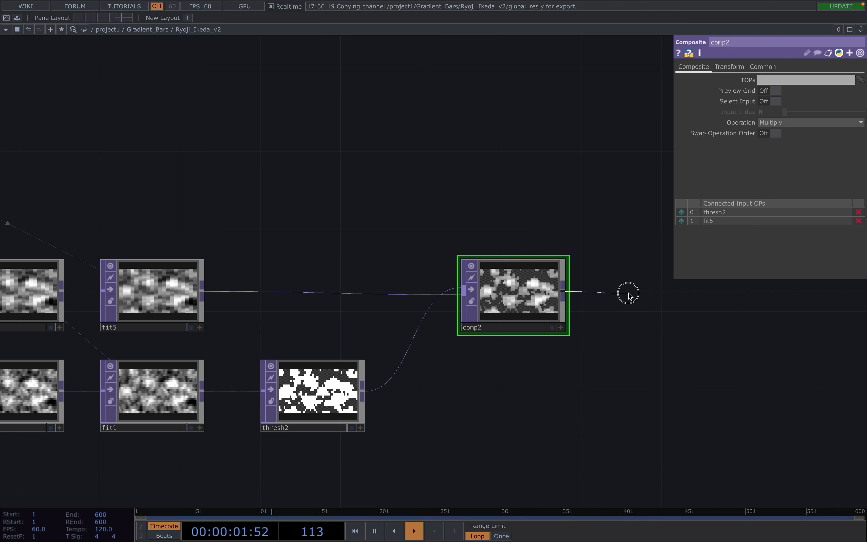
# Set comp2's blend operation to Luminance Difference.
pyautogui.moveTo(579, 334); pyautogui.dragTo(325, 374)
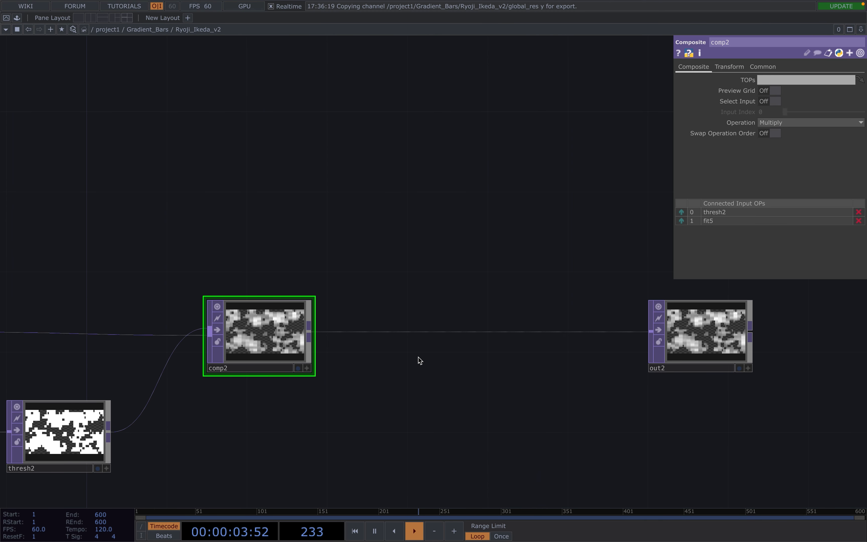
pyautogui.moveTo(419, 358); pyautogui.dragTo(604, 292)
pyautogui.scroll(-5, 505, 377)
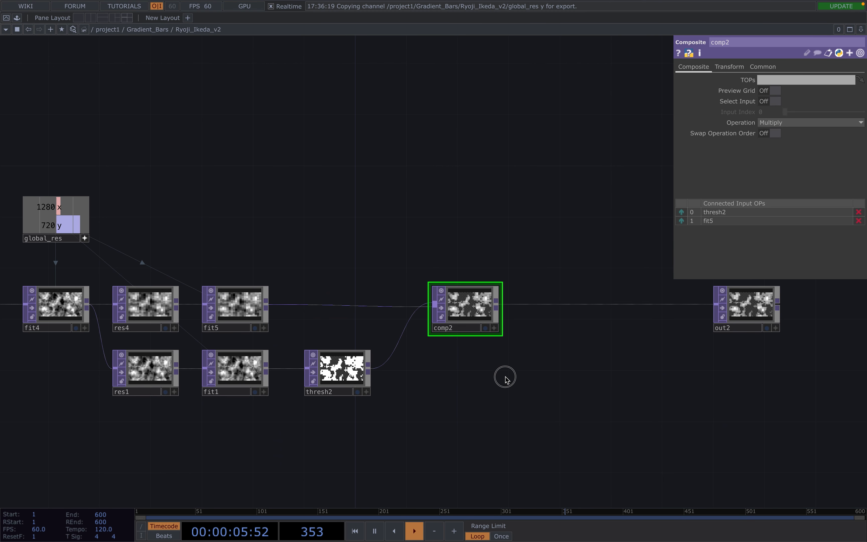
pyautogui.moveTo(505, 378); pyautogui.dragTo(503, 340)
pyautogui.click(819, 125)
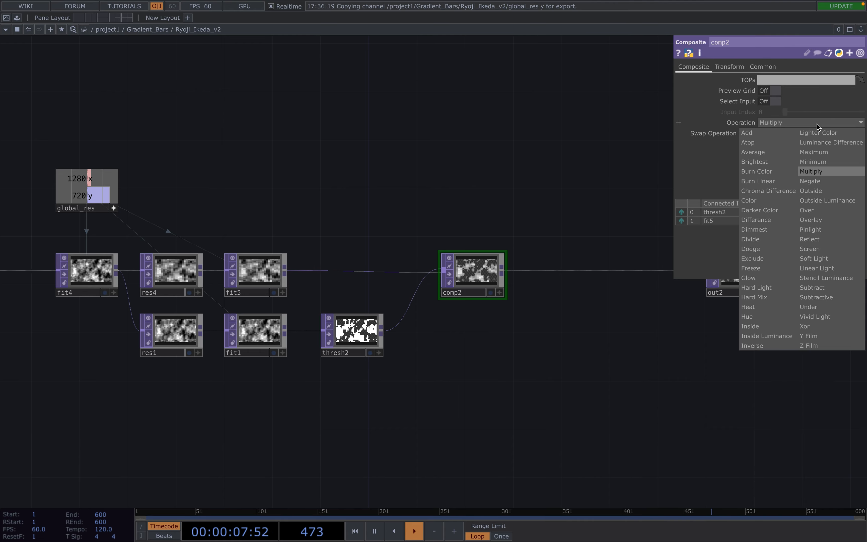
pyautogui.click(827, 143)
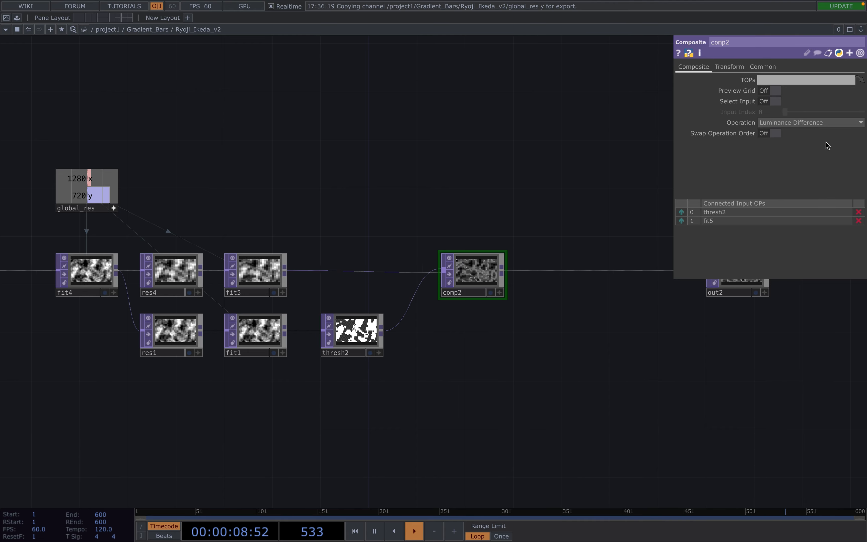
pyautogui.click(490, 294)
pyautogui.click(490, 293)
# Open a floating viewer showing out2's output.
pyautogui.moveTo(638, 333); pyautogui.dragTo(540, 375)
pyautogui.click(639, 313)
pyautogui.rightClick(646, 312)
pyautogui.click(671, 314)
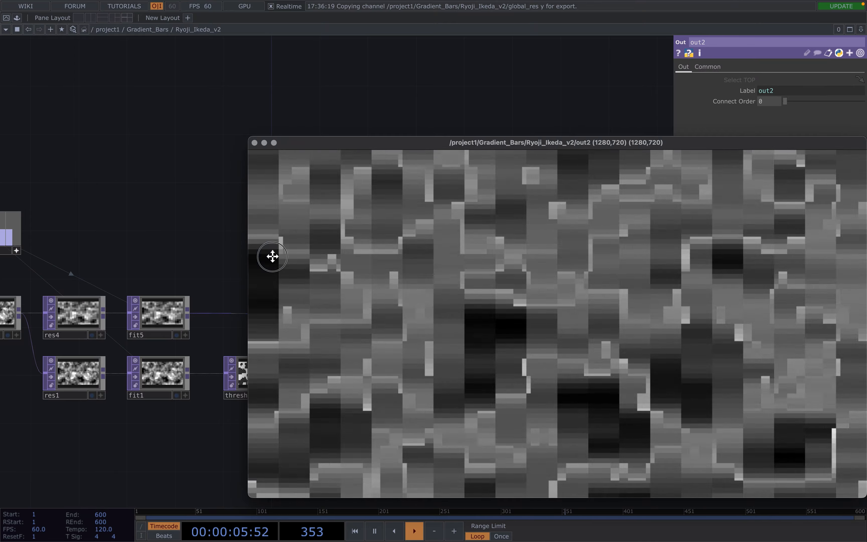
# Shrink the out2 viewer to 862x485, move it up, and show the full chain.
pyautogui.moveTo(247, 246); pyautogui.dragTo(451, 258)
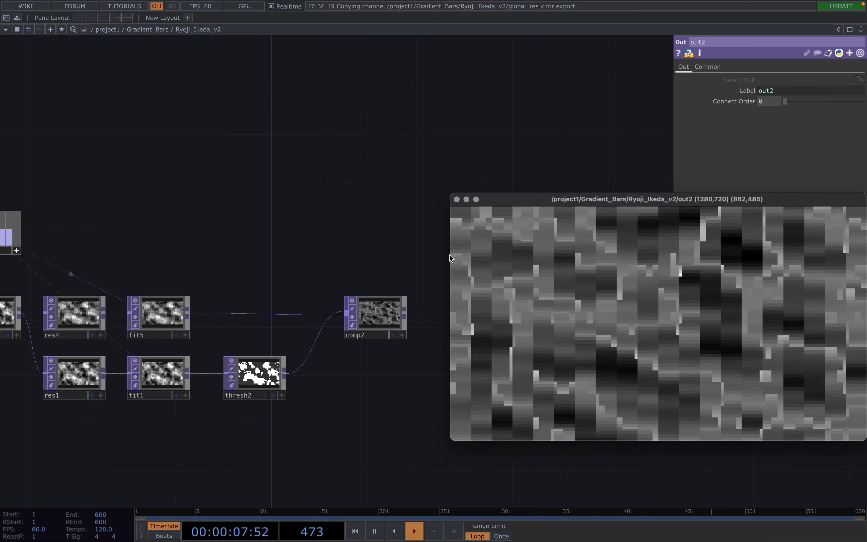
pyautogui.moveTo(542, 197); pyautogui.dragTo(235, 40)
pyautogui.scroll(-2, 308, 320)
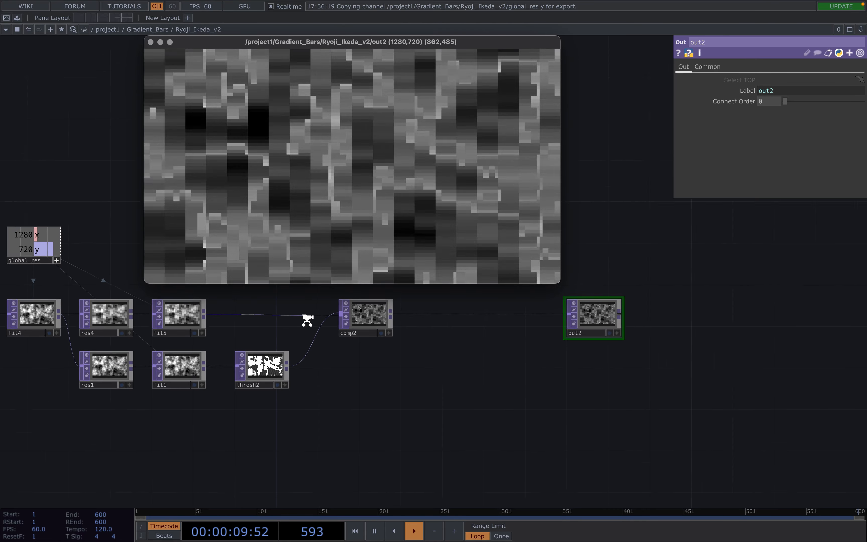
pyautogui.scroll(-2, 307, 321)
pyautogui.moveTo(346, 372); pyautogui.dragTo(414, 435)
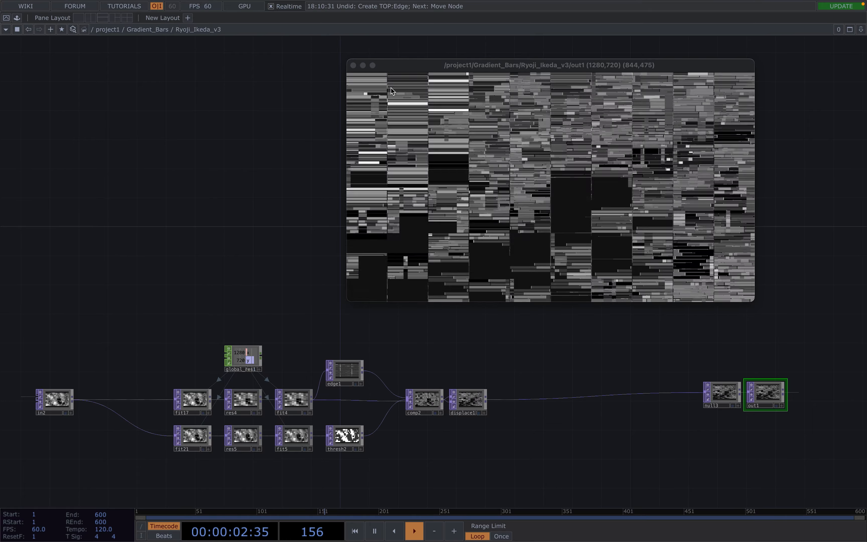
# Close the out1 viewer and centre the noise1-to-out2 chain in view.
pyautogui.click(354, 65)
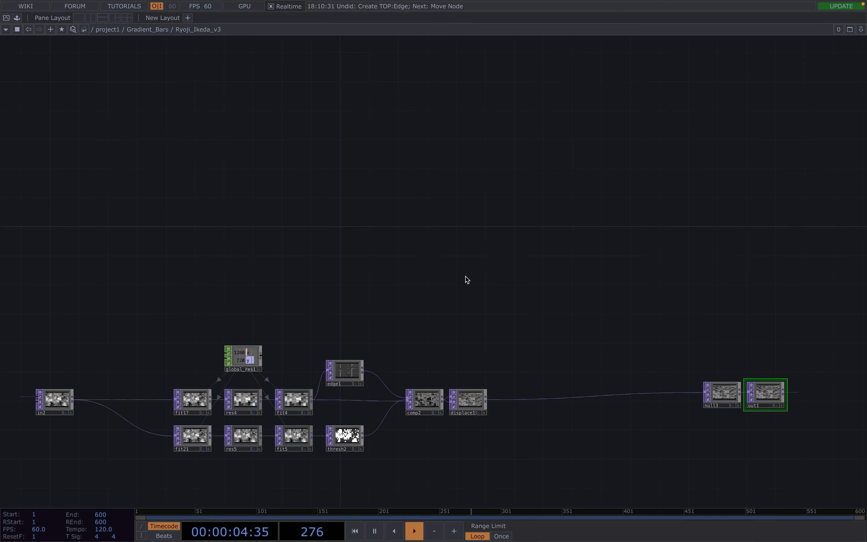
pyautogui.scroll(-10, 464, 276)
pyautogui.moveTo(457, 406); pyautogui.dragTo(514, 240)
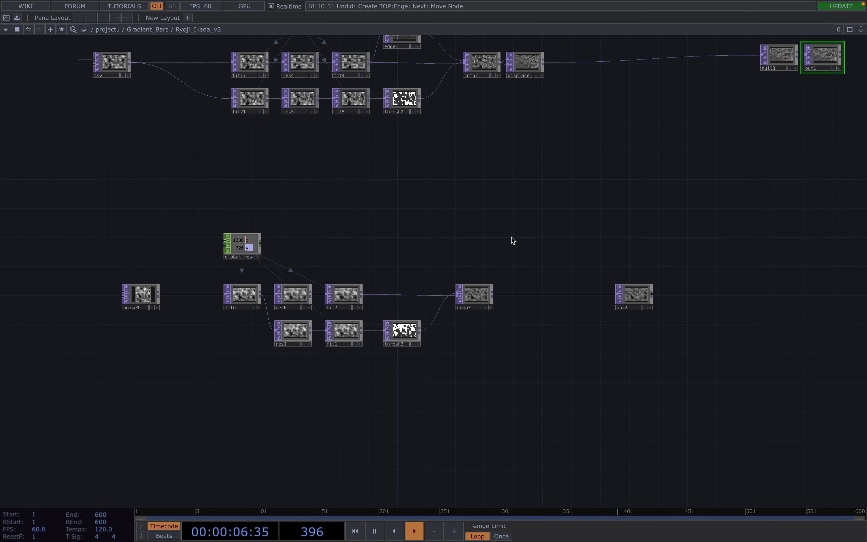
pyautogui.scroll(2, 456, 235)
pyautogui.moveTo(417, 255); pyautogui.dragTo(437, 250)
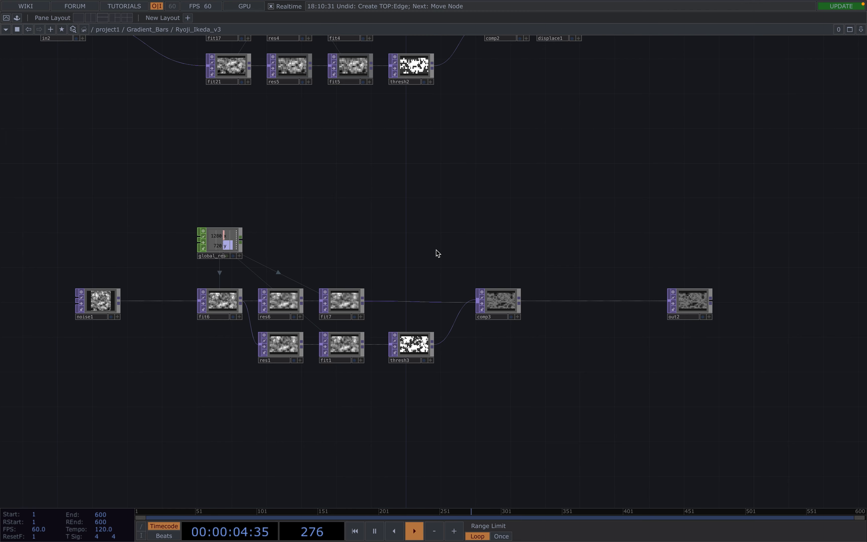
pyautogui.scroll(2, 376, 265)
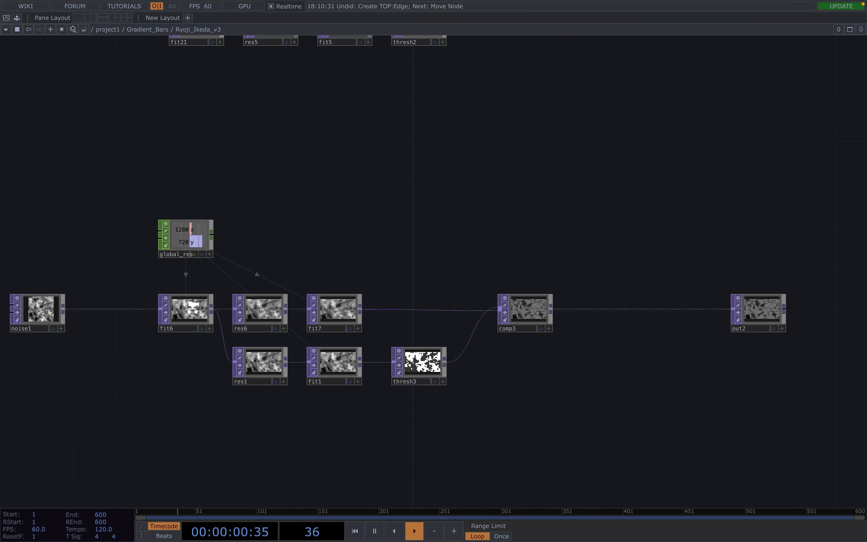
pyautogui.scroll(2, 193, 307)
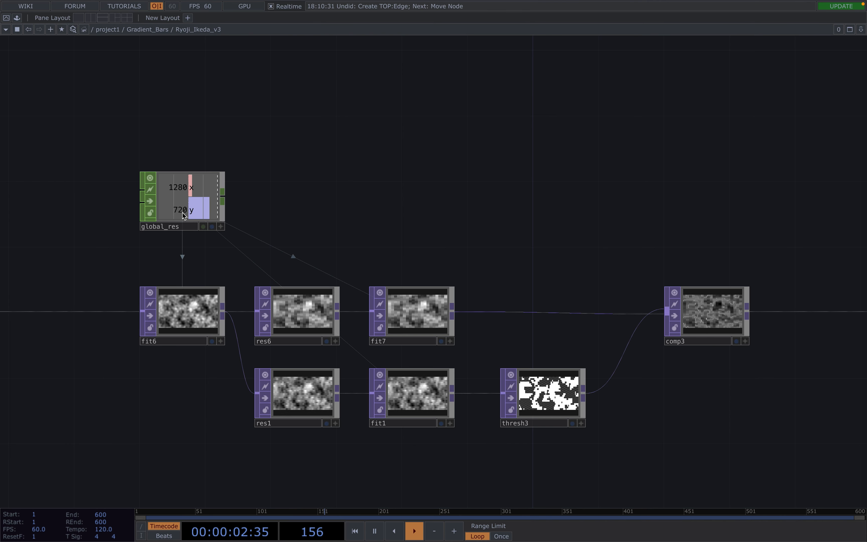
pyautogui.scroll(3, 293, 316)
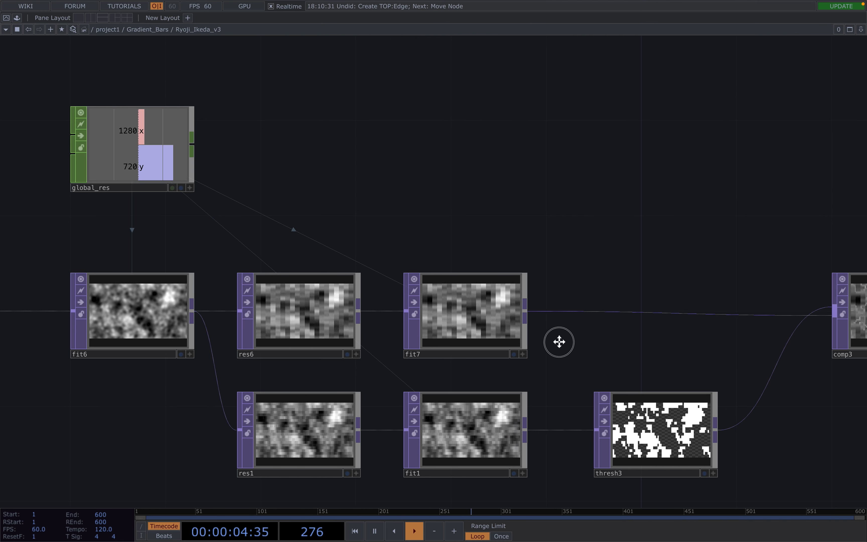
# Bring fit7, thresh3 and comp3 into view and pull a new wire from fit7's output.
pyautogui.moveTo(560, 343); pyautogui.dragTo(399, 298)
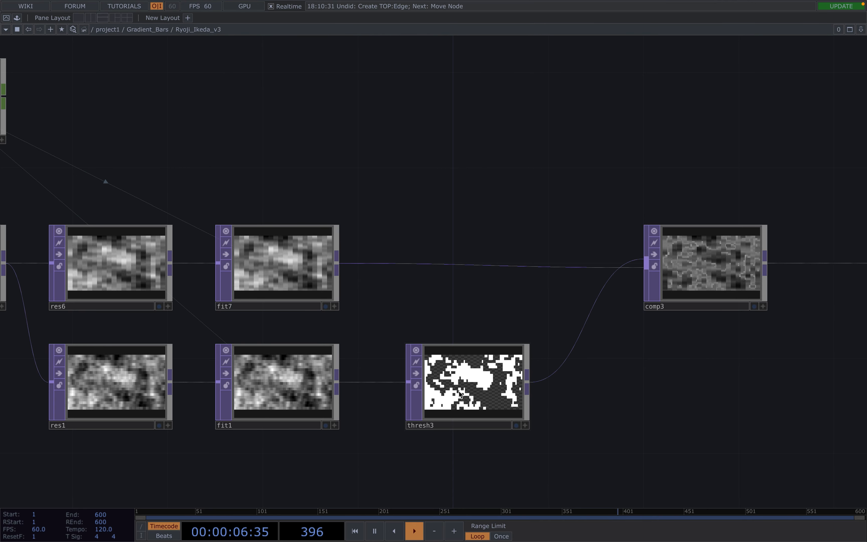
pyautogui.scroll(-2, 461, 394)
pyautogui.scroll(-2, 460, 394)
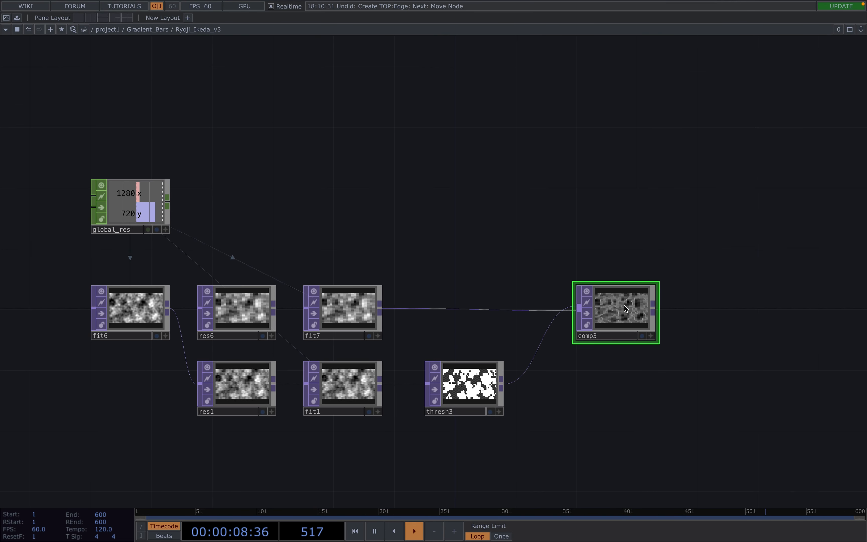
pyautogui.scroll(3, 624, 307)
pyautogui.scroll(2, 639, 343)
pyautogui.scroll(-1, 638, 344)
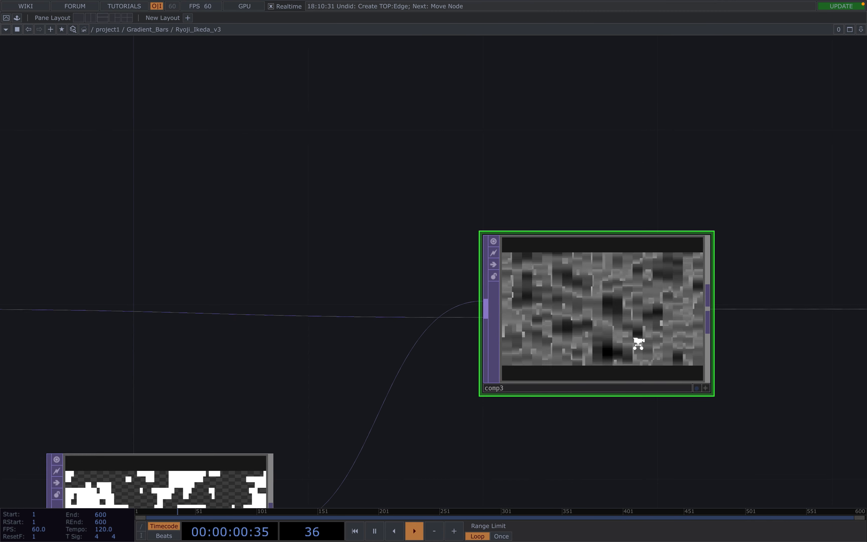
pyautogui.scroll(-2, 638, 344)
pyautogui.press('p')
pyautogui.press('p')
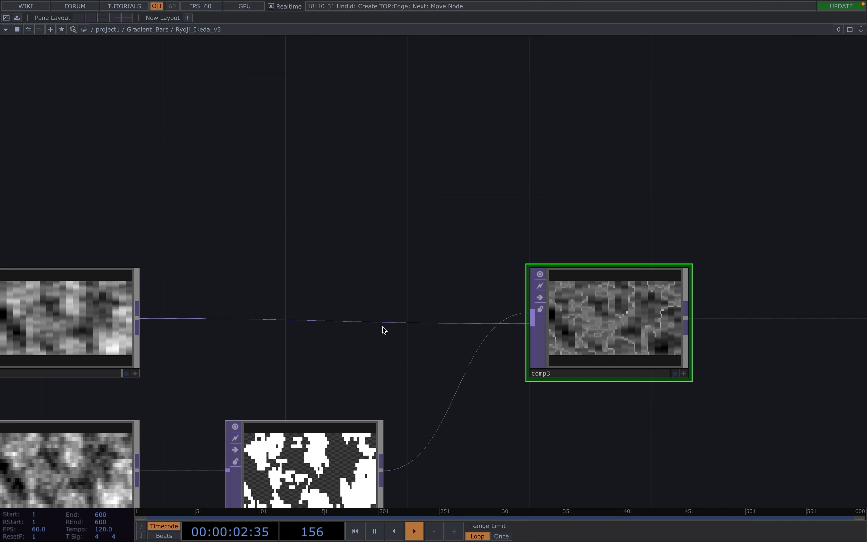
pyautogui.scroll(-2, 380, 323)
pyautogui.moveTo(333, 242); pyautogui.dragTo(391, 235, button='middle')
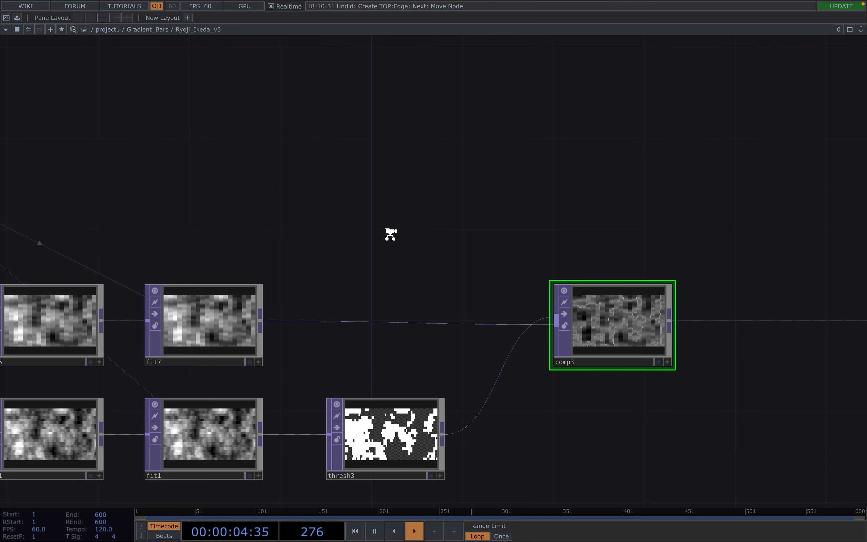
pyautogui.scroll(-1, 391, 236)
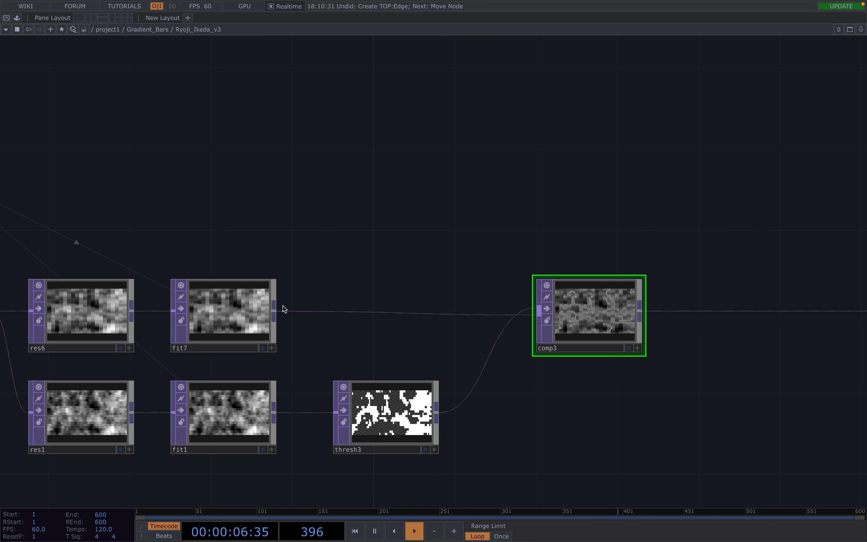
pyautogui.moveTo(278, 309); pyautogui.dragTo(334, 286)
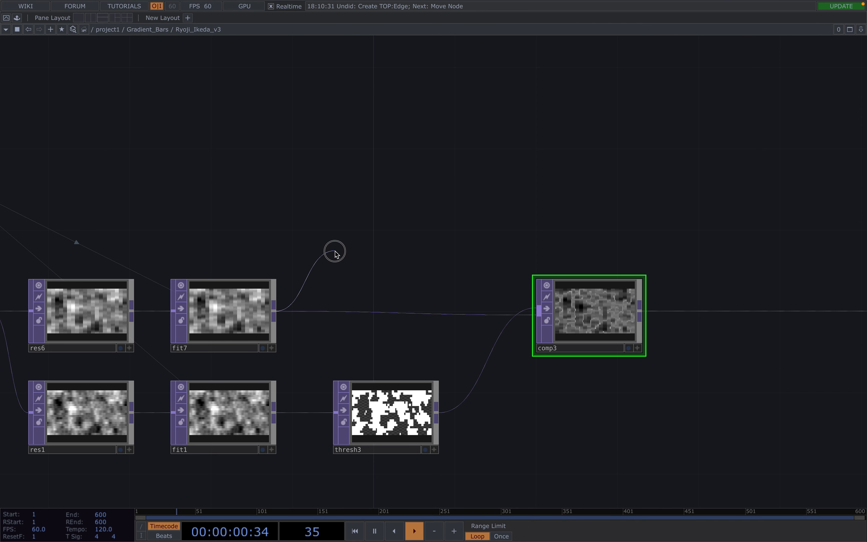
# Create Edge TOP edge2 fed by fit7 and wire its output into comp3.
pyautogui.moveTo(335, 252); pyautogui.dragTo(335, 253)
pyautogui.write('edge')
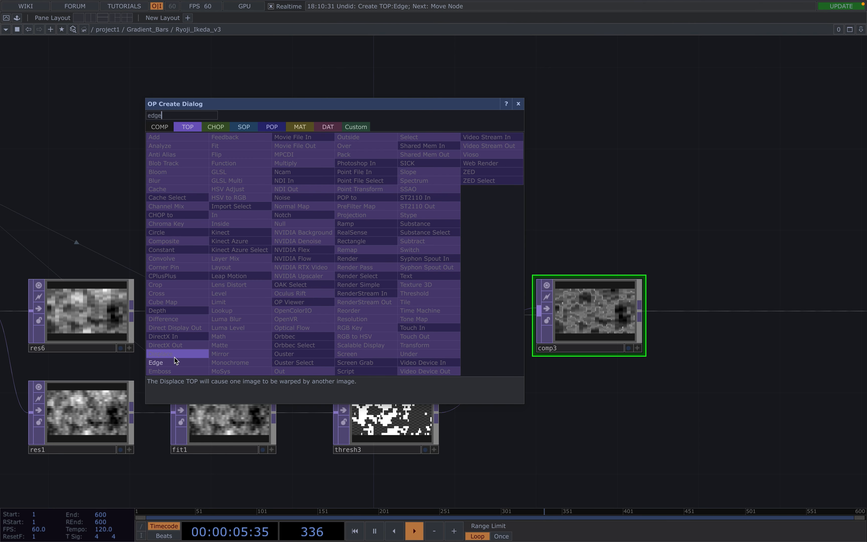
pyautogui.click(172, 363)
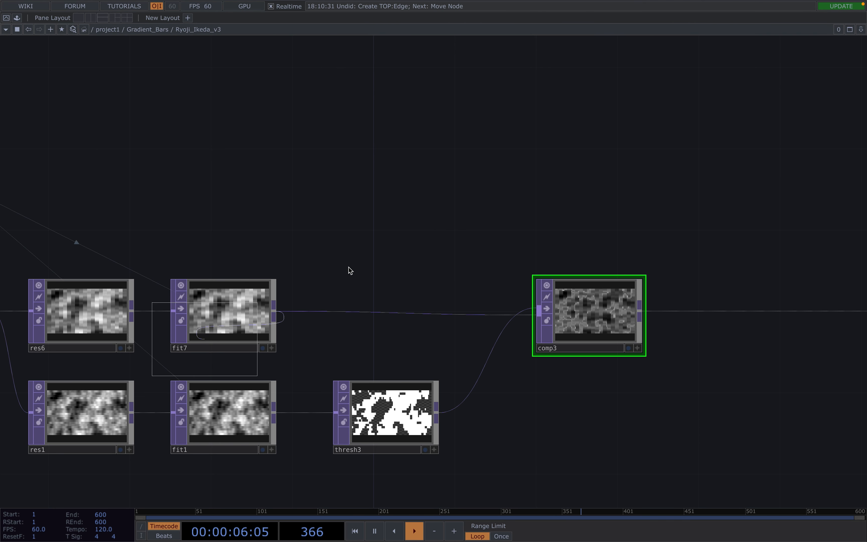
pyautogui.click(379, 238)
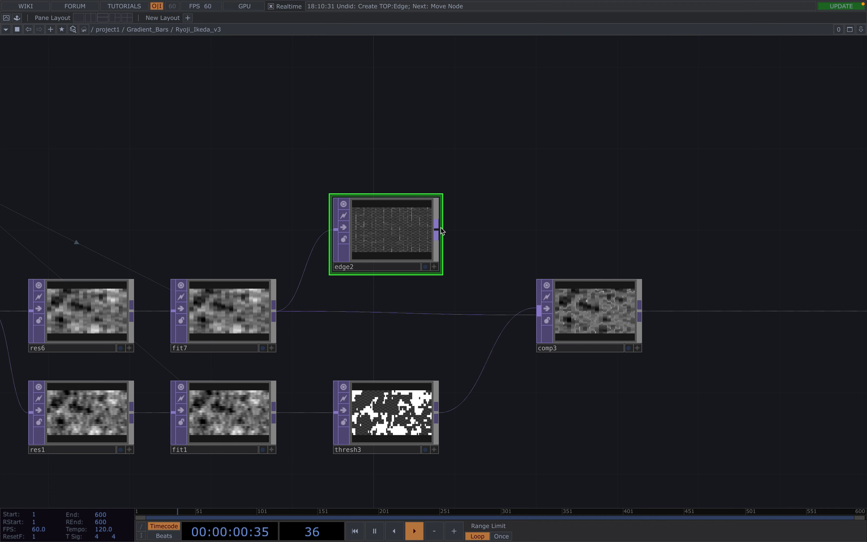
pyautogui.moveTo(441, 231); pyautogui.dragTo(534, 329)
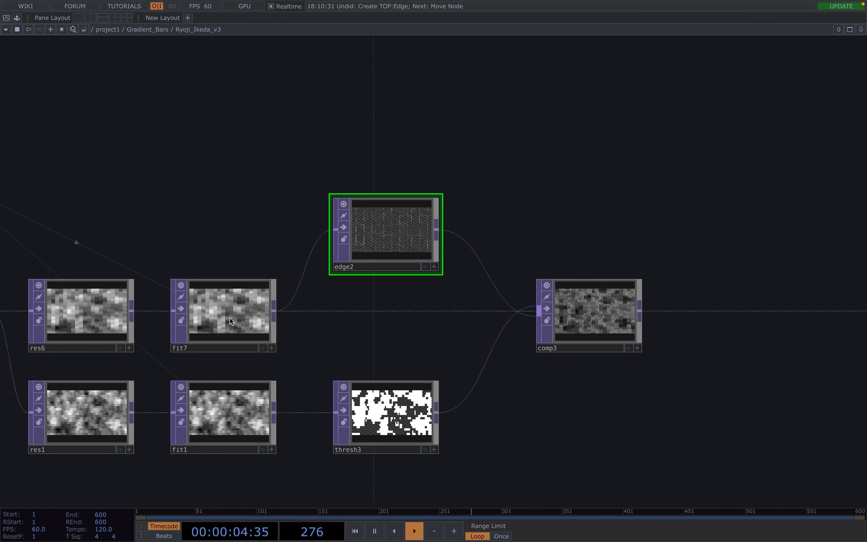
pyautogui.scroll(3, 229, 318)
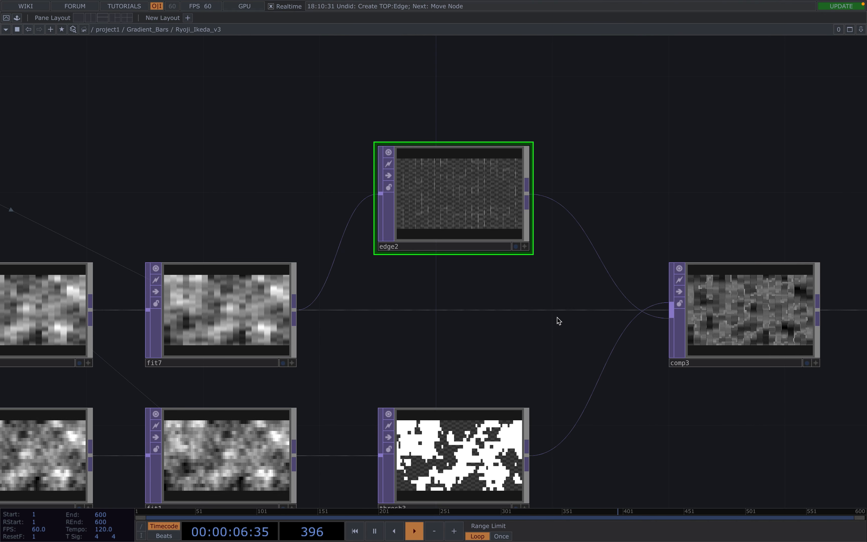
# Make edge2 comp3's first input, ahead of thresh3 and fit7.
pyautogui.scroll(-2, 602, 326)
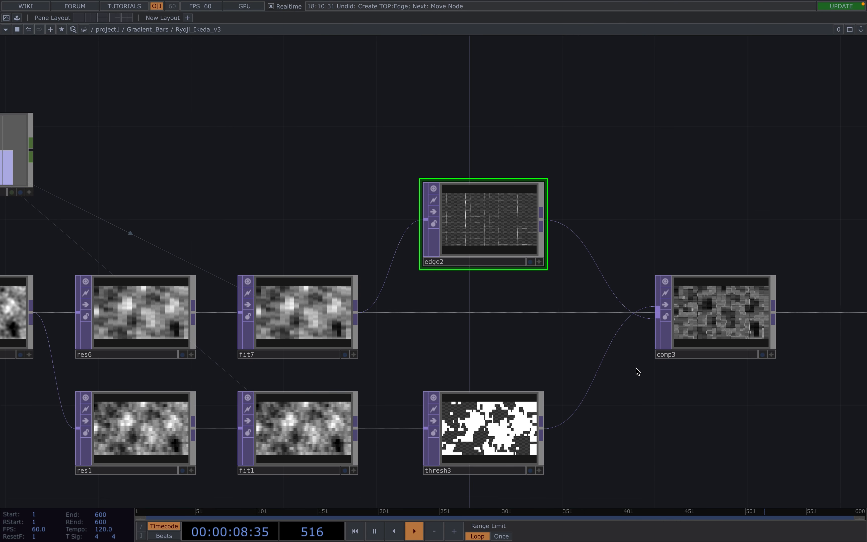
pyautogui.moveTo(639, 372); pyautogui.dragTo(496, 352)
pyautogui.click(611, 304)
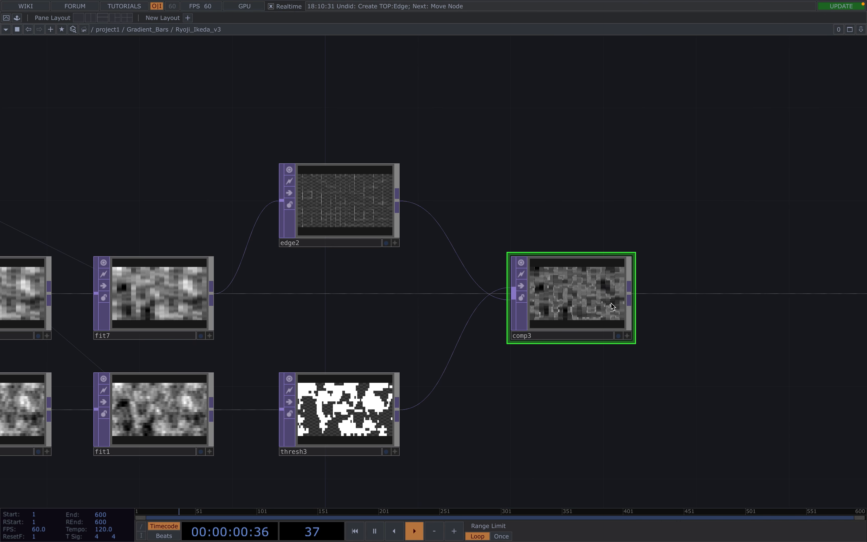
pyautogui.press('p')
pyautogui.moveTo(675, 383); pyautogui.dragTo(571, 399)
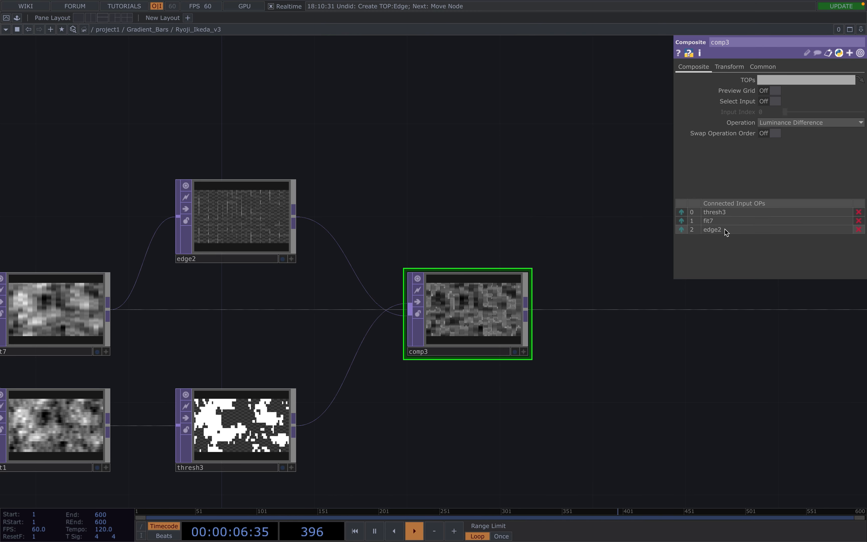
pyautogui.moveTo(724, 210); pyautogui.dragTo(720, 211)
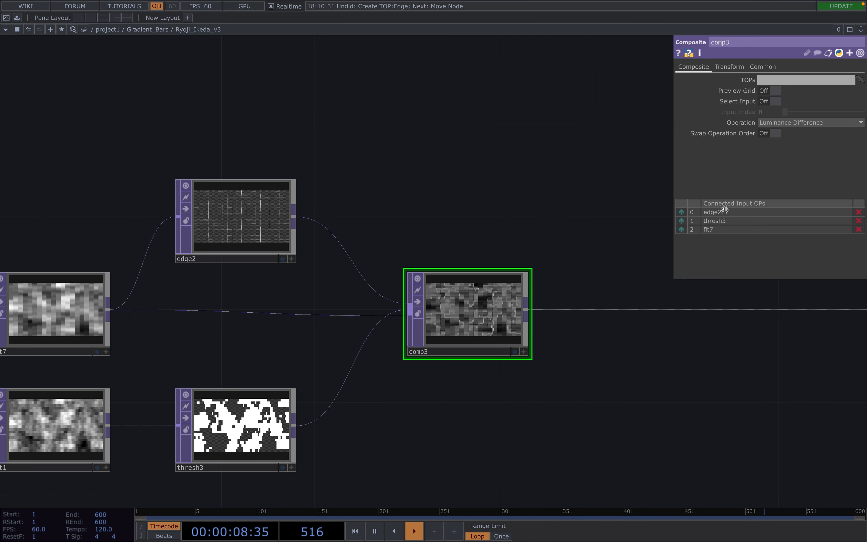
pyautogui.scroll(-5, 520, 269)
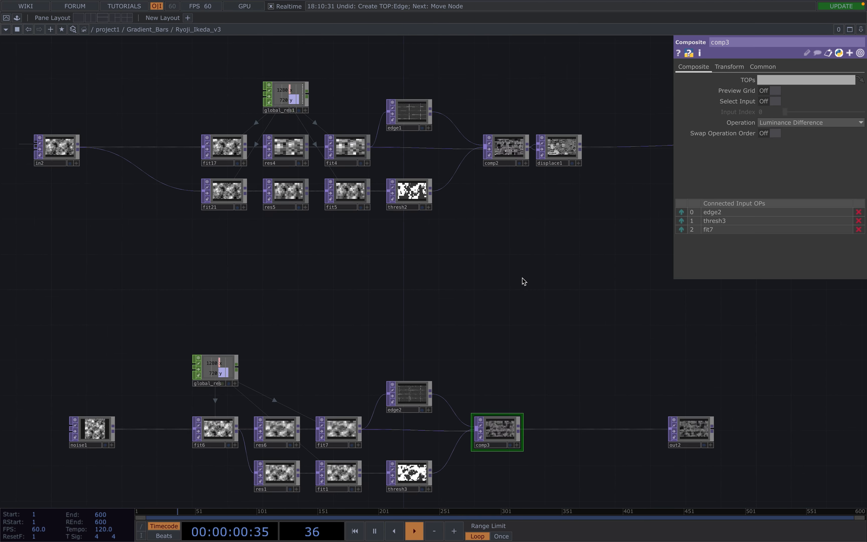
pyautogui.scroll(5, 526, 263)
pyautogui.click(486, 177)
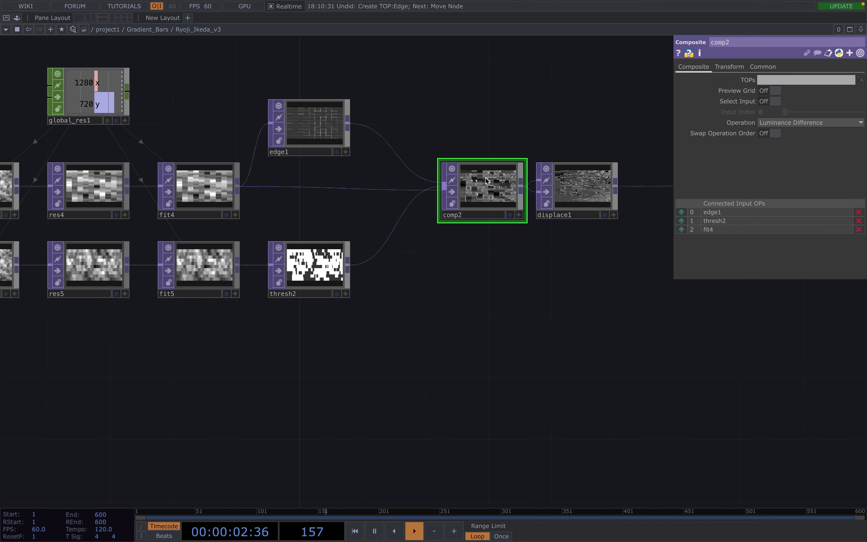
pyautogui.scroll(-3, 494, 330)
pyautogui.scroll(-10, 499, 360)
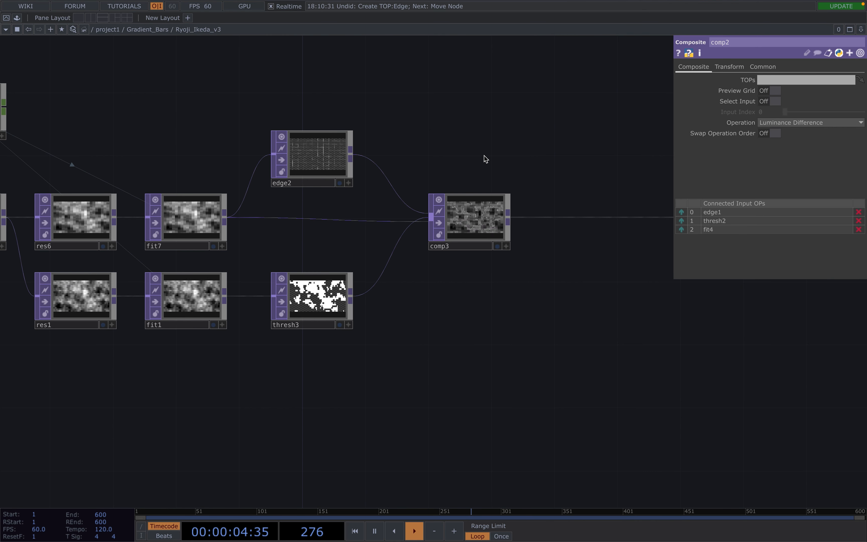
pyautogui.click(473, 219)
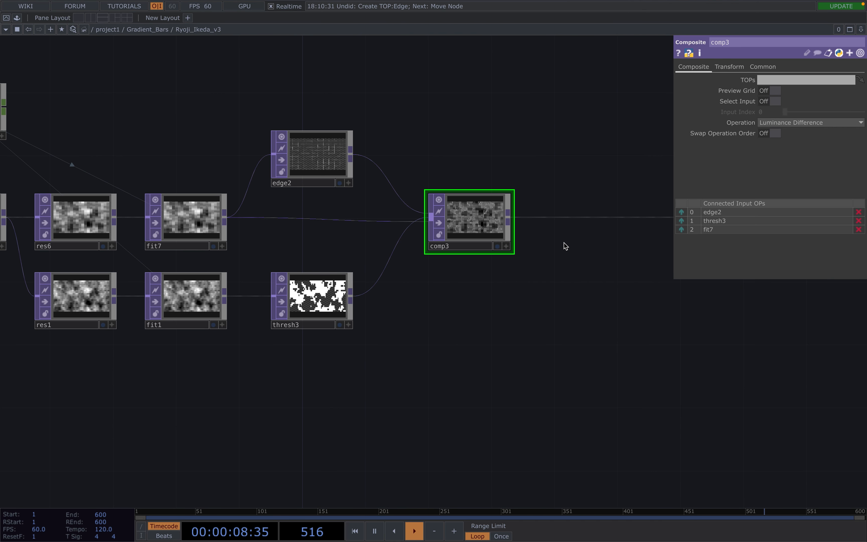
pyautogui.moveTo(529, 255); pyautogui.dragTo(465, 285)
pyautogui.scroll(3, 460, 233)
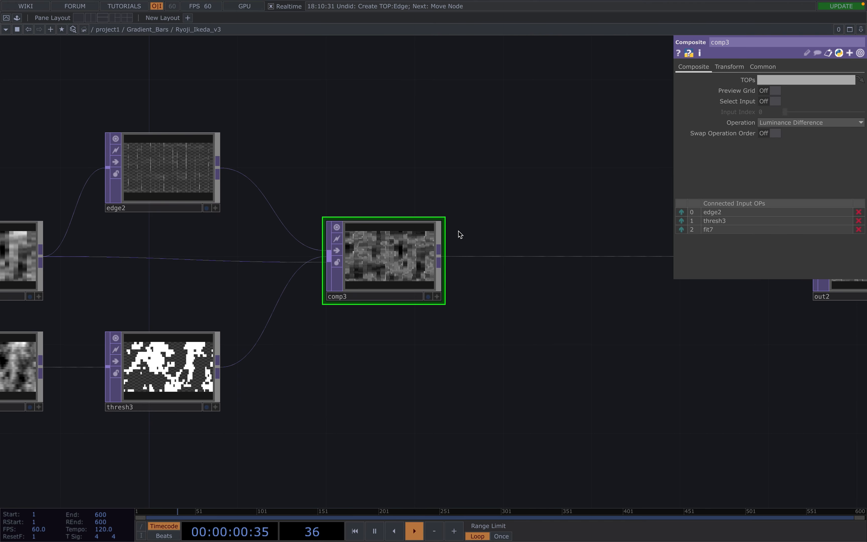
# Insert Displace TOP displace2 into the comp3-to-out2 connection.
pyautogui.click(506, 257)
pyautogui.write('disp')
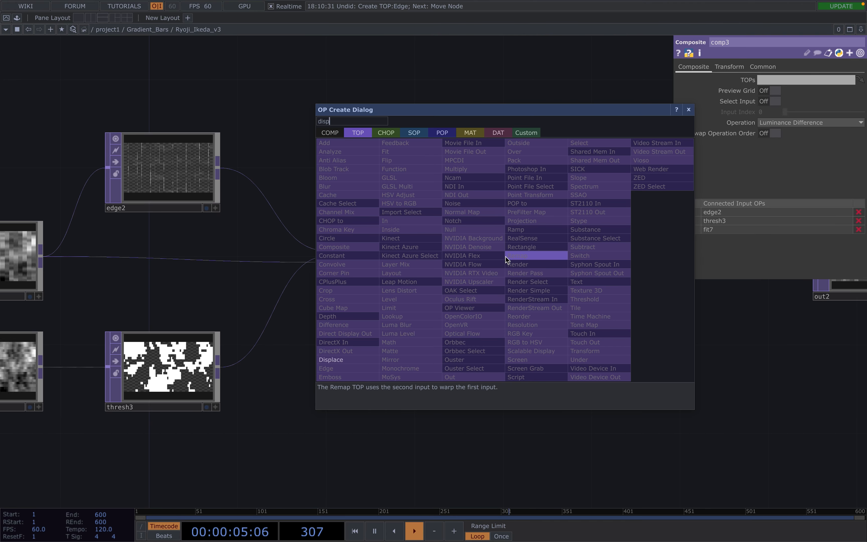
pyautogui.click(345, 361)
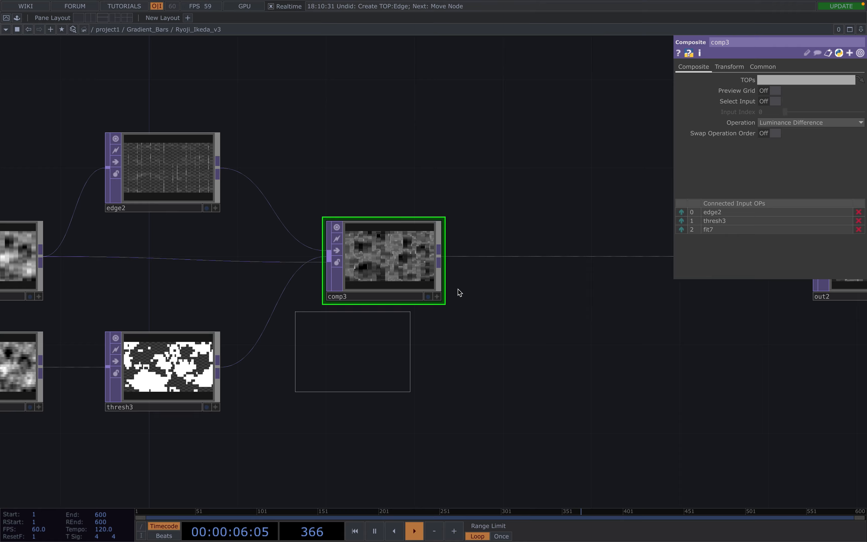
pyautogui.click(545, 260)
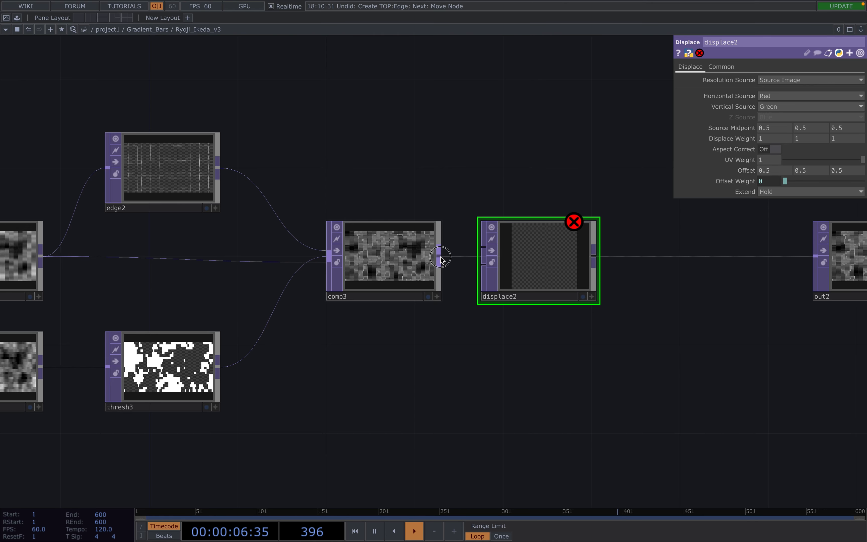
# Wire comp3 into both displace2 inputs and route displace2's output into out2.
pyautogui.click(479, 248)
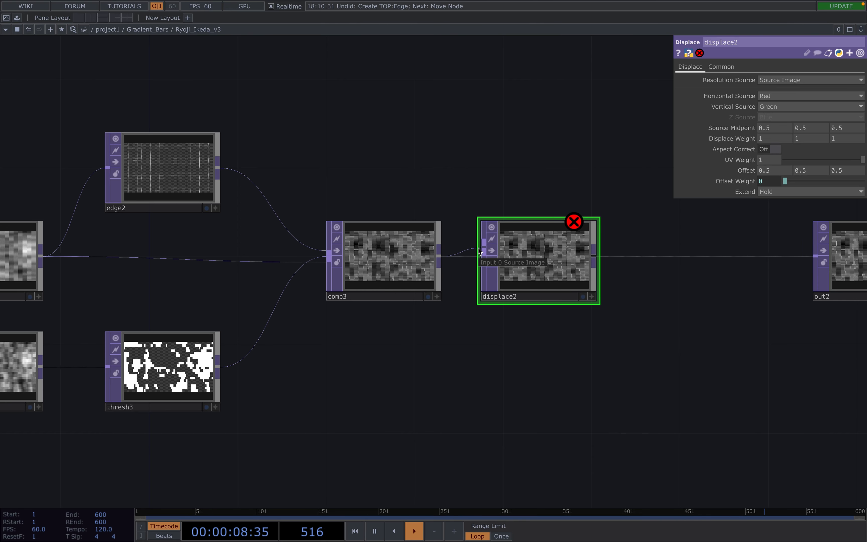
pyautogui.click(441, 257)
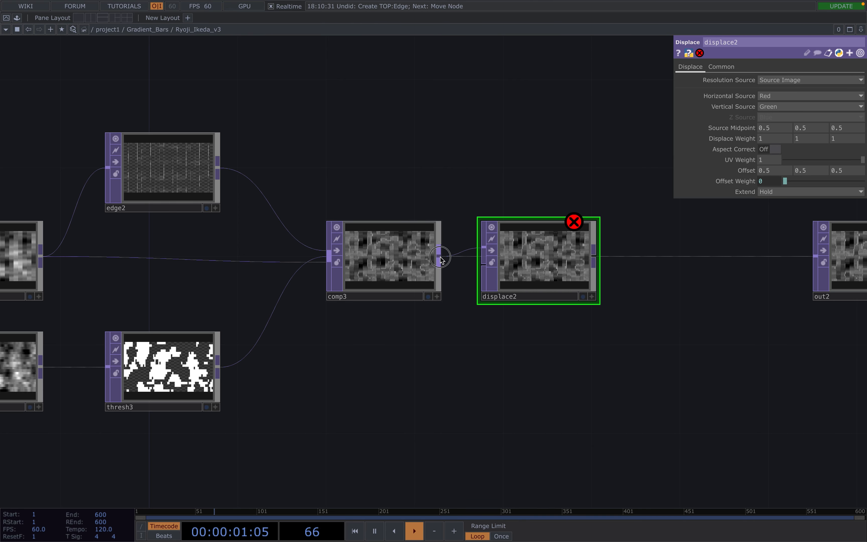
pyautogui.click(483, 267)
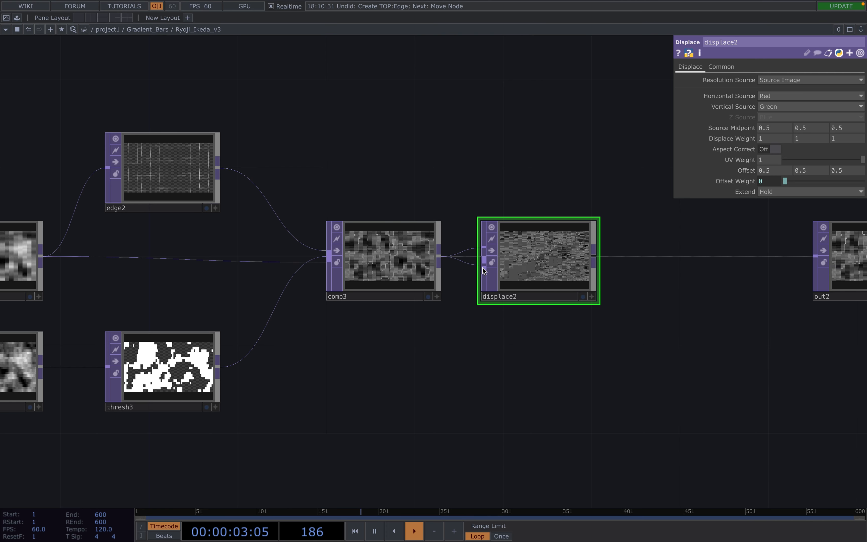
pyautogui.click(598, 257)
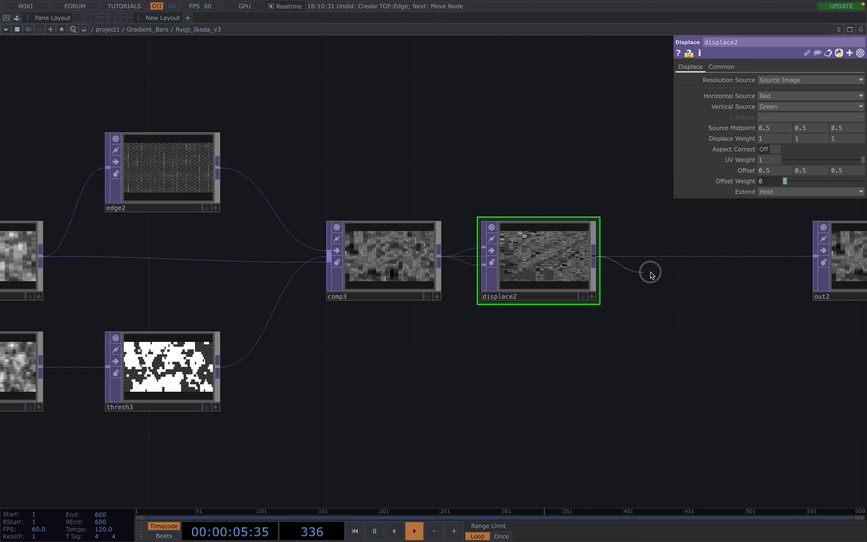
pyautogui.click(669, 257)
pyautogui.scroll(-6, 691, 308)
pyautogui.moveTo(670, 340); pyautogui.dragTo(621, 376)
# Open a floating out2 viewer, shrink it, and move it up and left.
pyautogui.click(751, 325)
pyautogui.rightClick(748, 319)
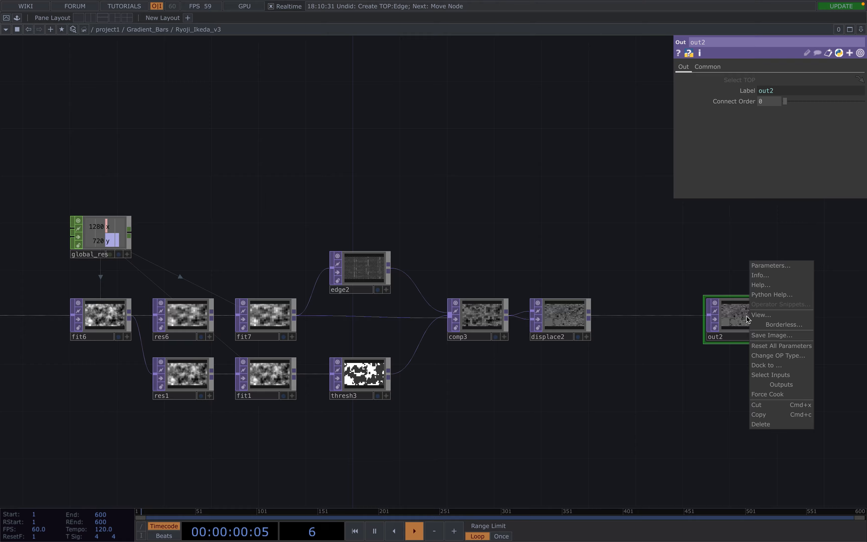
pyautogui.click(761, 315)
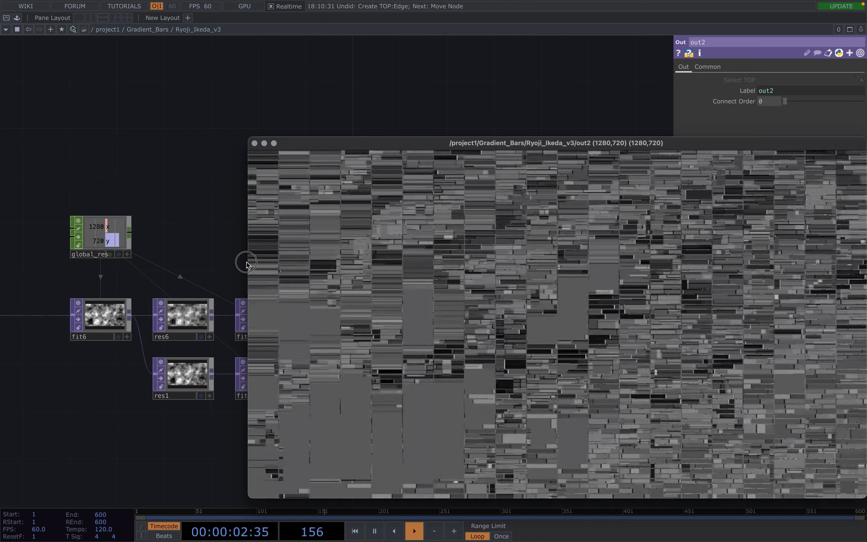
pyautogui.moveTo(247, 265); pyautogui.dragTo(469, 266)
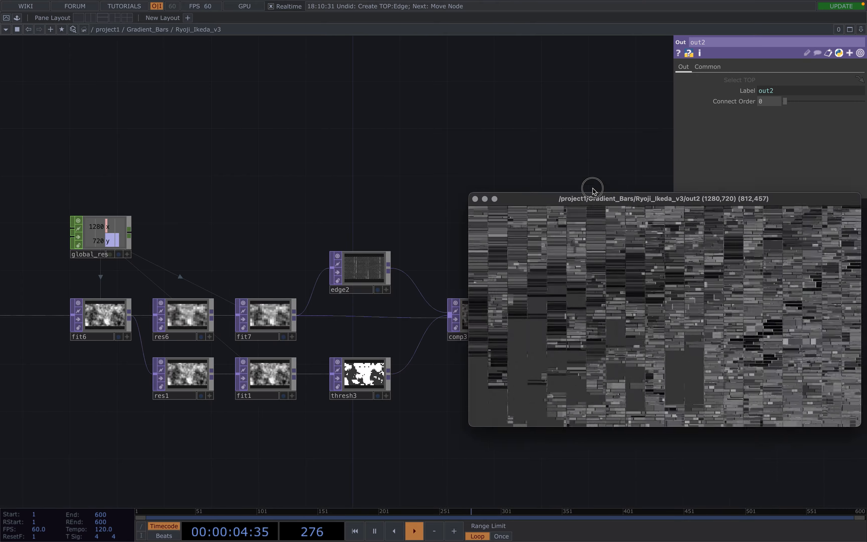
pyautogui.moveTo(594, 198); pyautogui.dragTo(382, 55)
pyautogui.scroll(-4, 461, 383)
pyautogui.moveTo(478, 387); pyautogui.dragTo(475, 434)
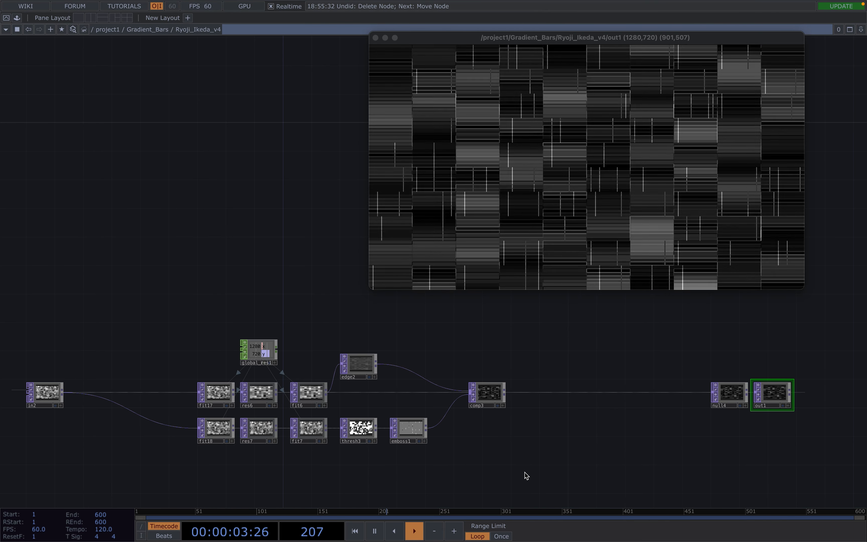
# Close the out1 viewer and pan down to the lower noise1-to-out2 chain.
pyautogui.click(375, 38)
pyautogui.moveTo(442, 237); pyautogui.dragTo(449, 13)
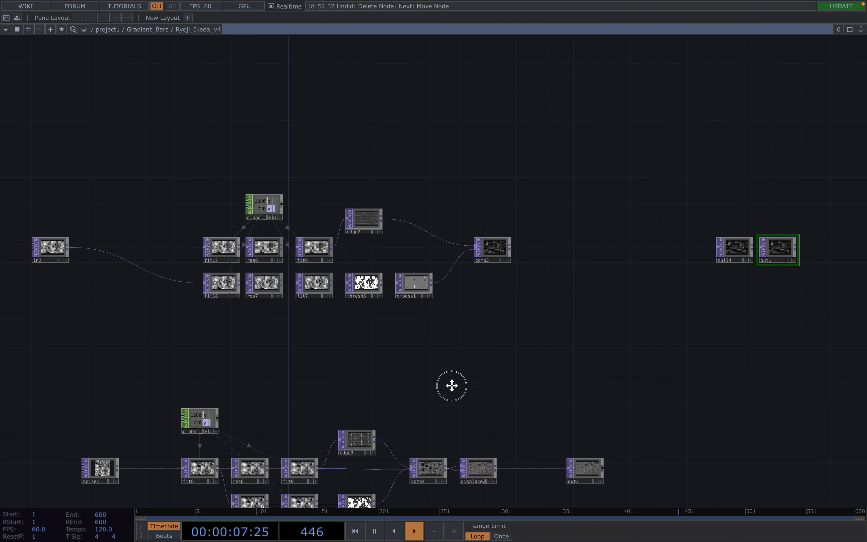
pyautogui.moveTo(452, 386); pyautogui.dragTo(455, 294)
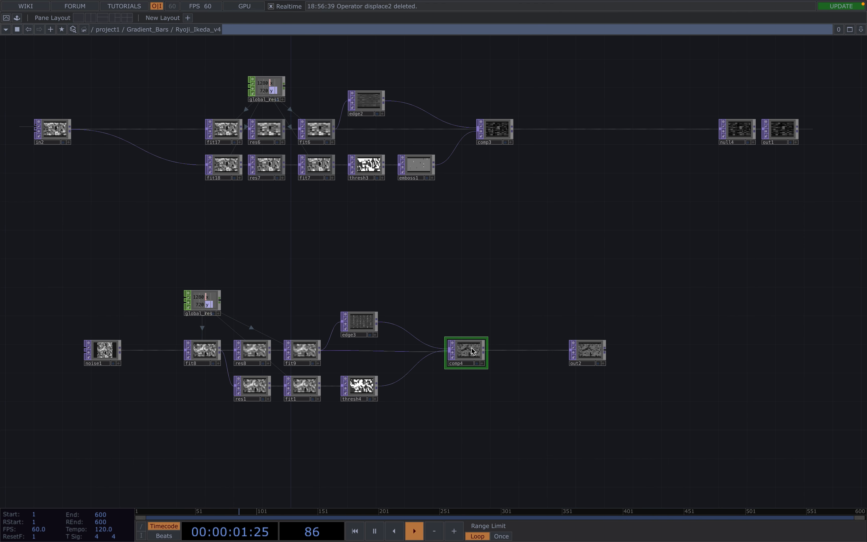
# Insert Emboss TOP emboss2 into the thresh4-to-comp4 connection.
pyautogui.rightClick(406, 379)
pyautogui.click(423, 366)
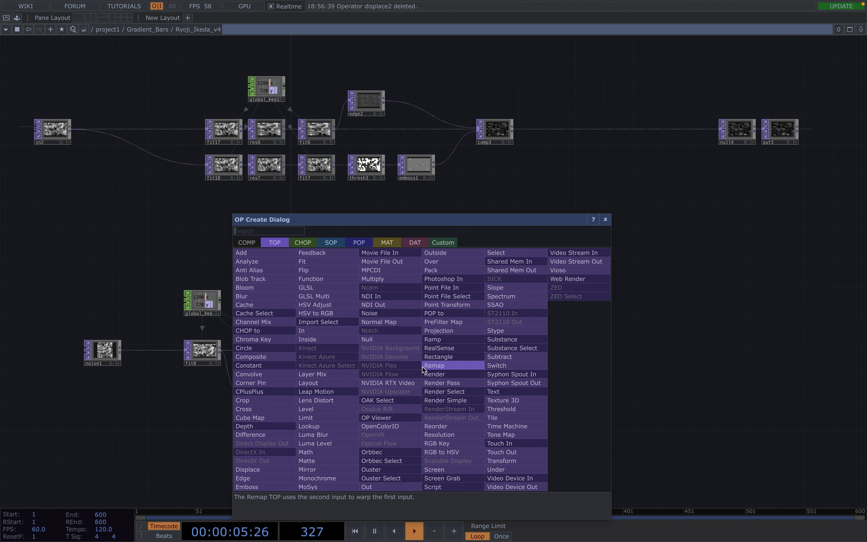
pyautogui.write('em')
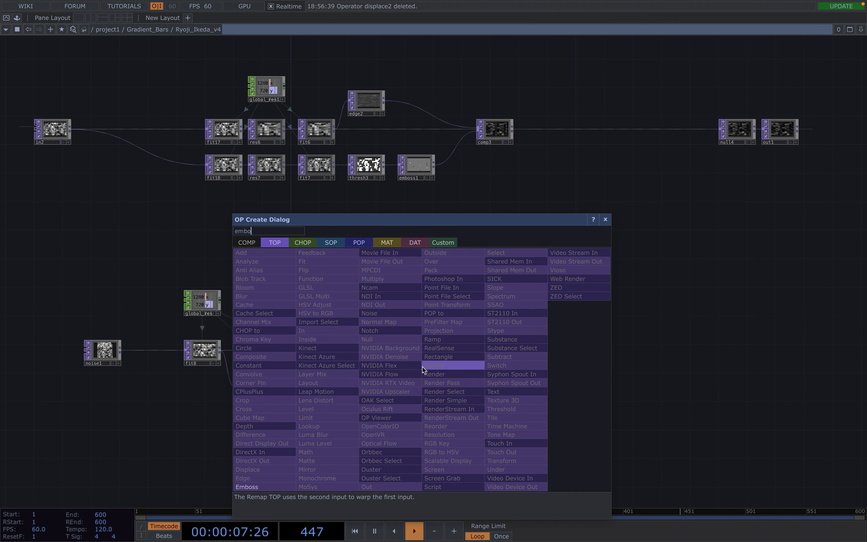
pyautogui.write('bo')
pyautogui.click(251, 487)
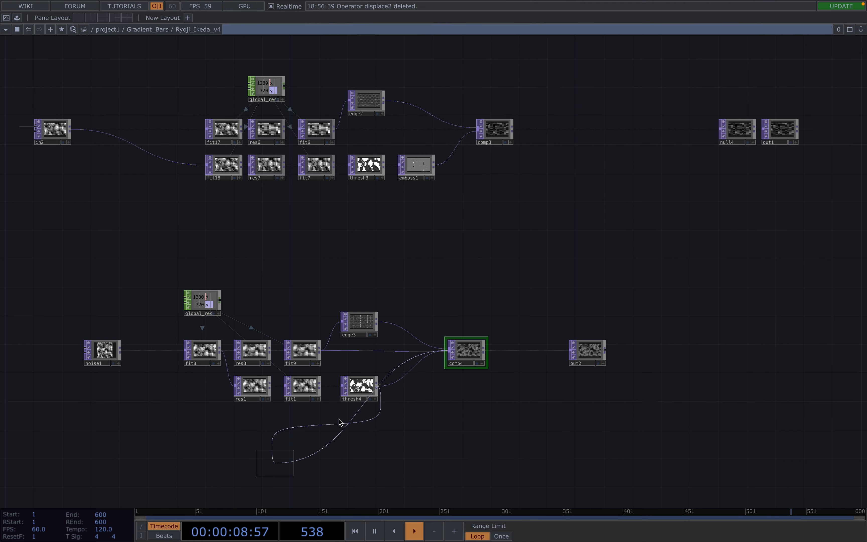
pyautogui.click(406, 387)
# Open a floating out2 viewer, shrink it, and move it upward.
pyautogui.click(592, 352)
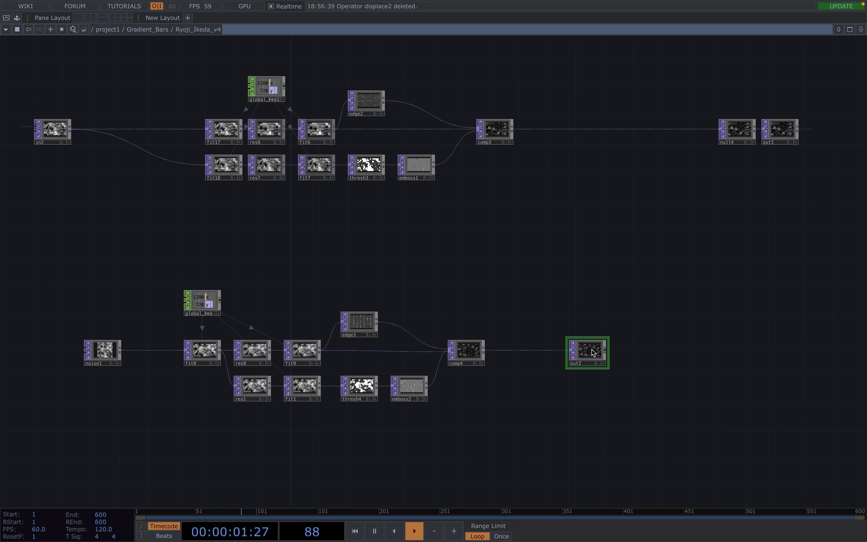
pyautogui.rightClick(592, 353)
pyautogui.click(616, 355)
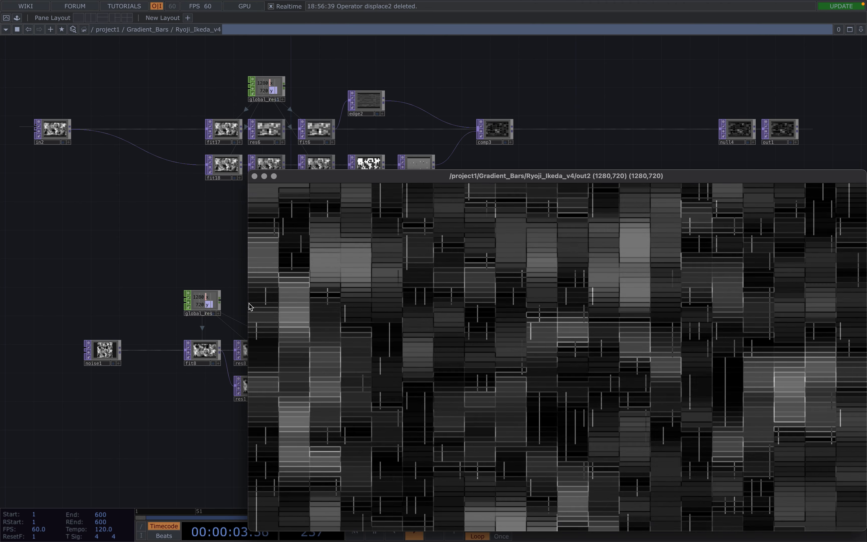
pyautogui.moveTo(249, 307); pyautogui.dragTo(454, 305)
pyautogui.moveTo(585, 238); pyautogui.dragTo(417, 59)
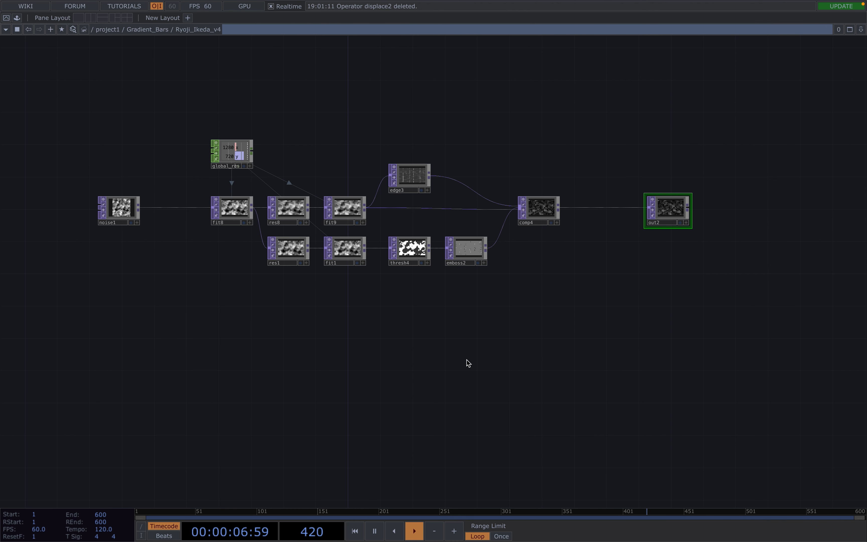
pyautogui.click(413, 252)
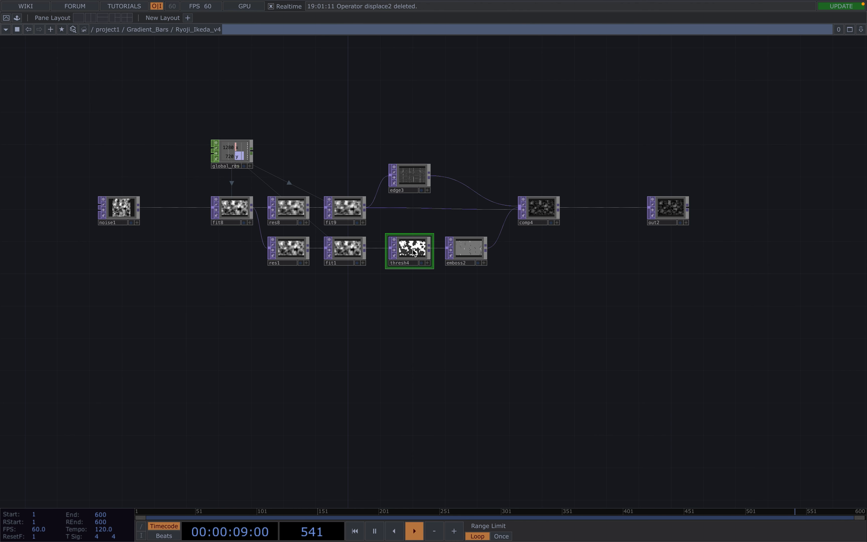
pyautogui.press('p')
pyautogui.scroll(5, 414, 252)
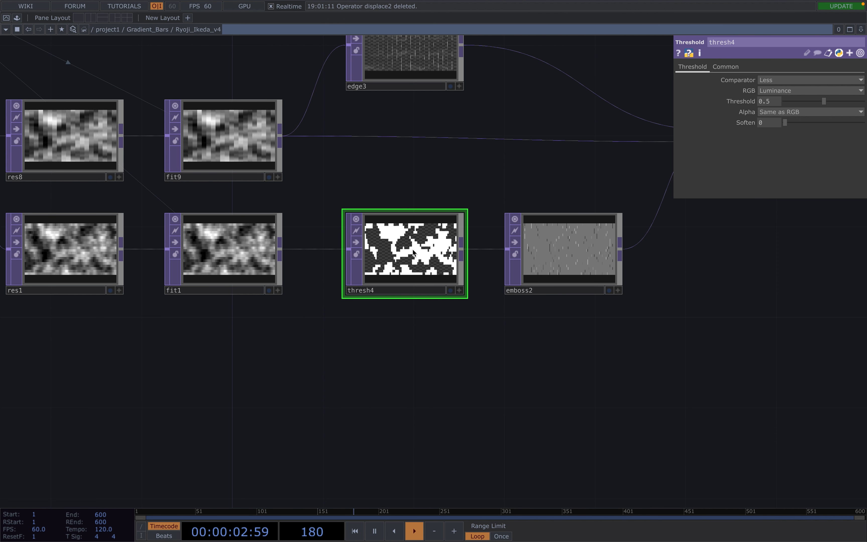
pyautogui.scroll(4, 413, 252)
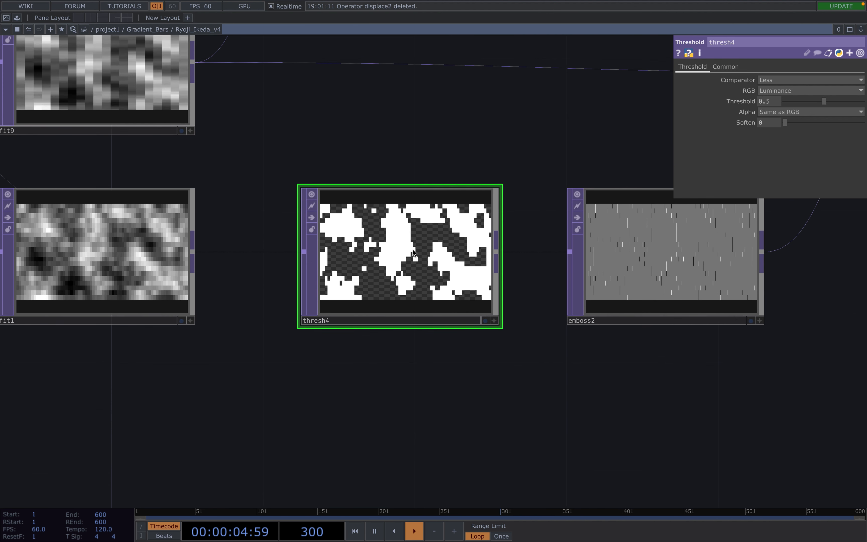
pyautogui.scroll(-6, 413, 249)
pyautogui.press('p')
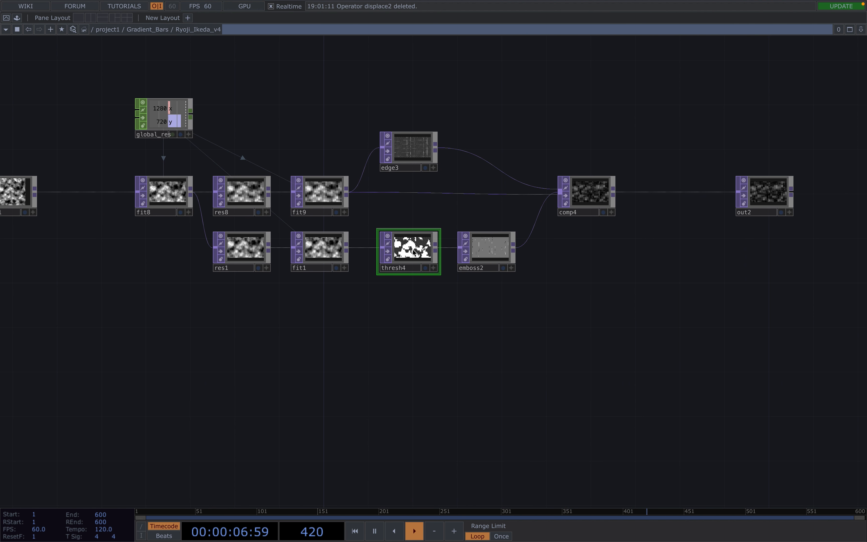
pyautogui.scroll(-2, 401, 341)
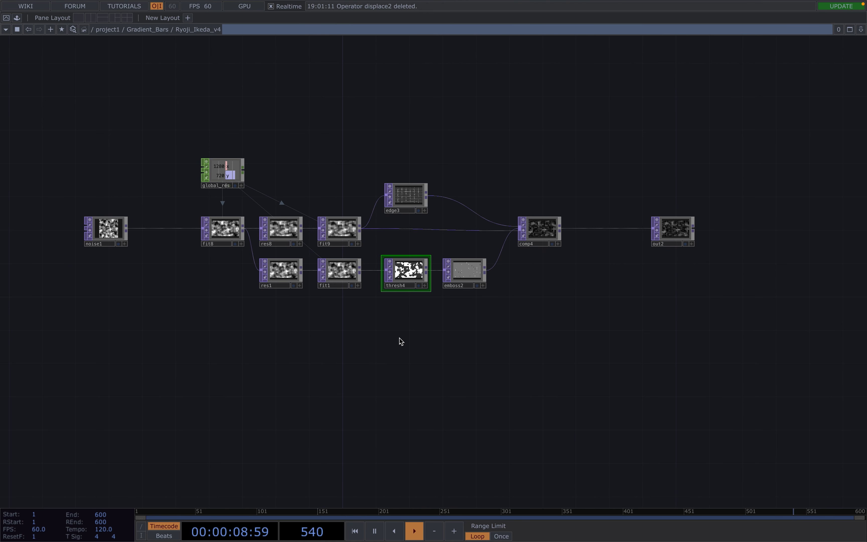
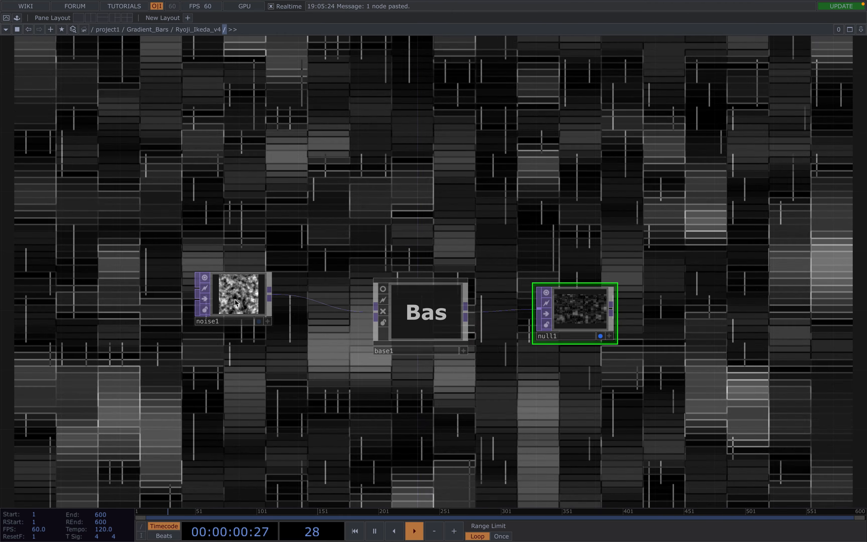
# Lower noise1's Harmonics to 1, then inspect base1's internal network.
pyautogui.click(235, 300)
pyautogui.press('p')
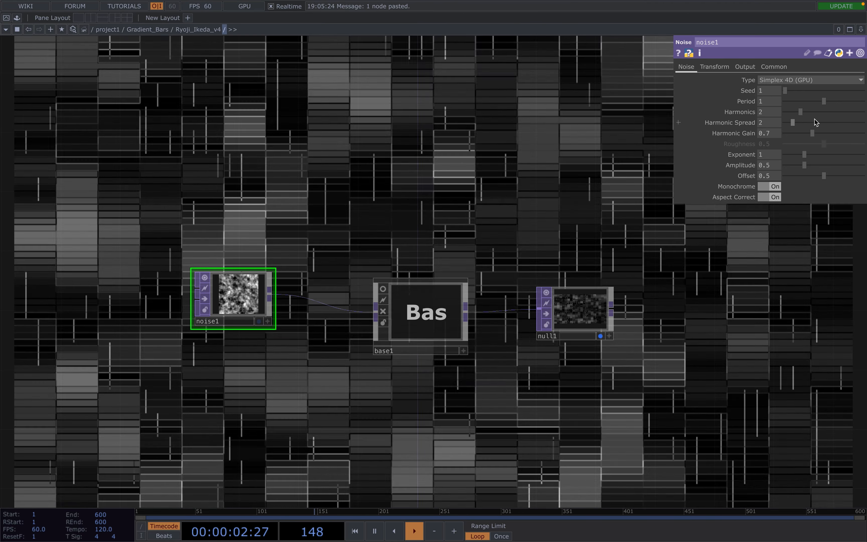
pyautogui.moveTo(801, 112); pyautogui.dragTo(792, 104)
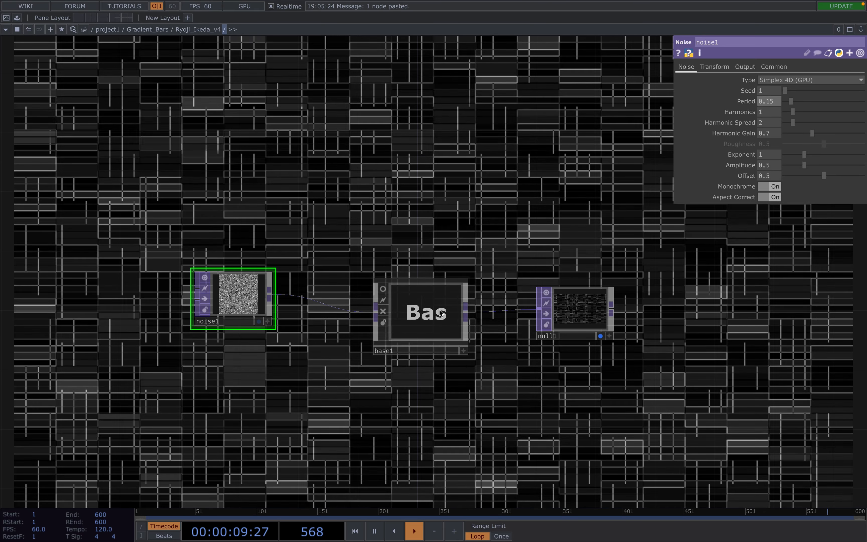
pyautogui.doubleClick(441, 313)
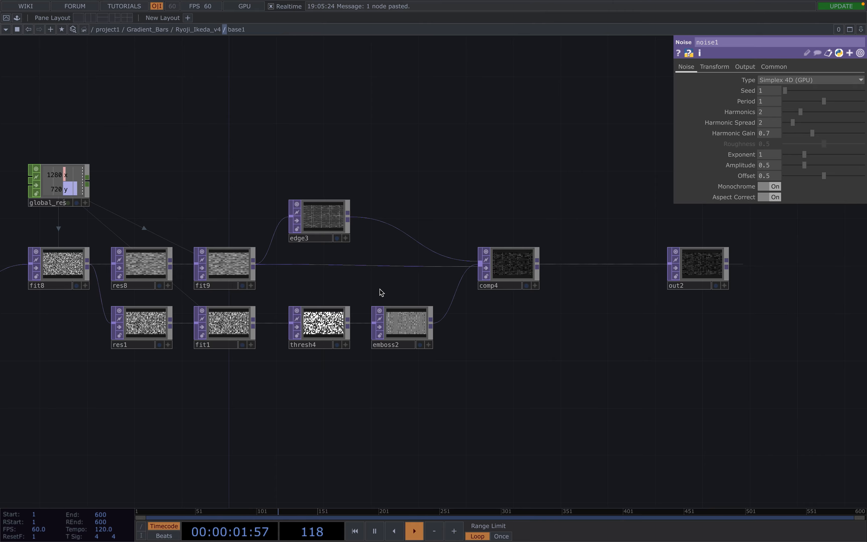
pyautogui.scroll(-10, 381, 292)
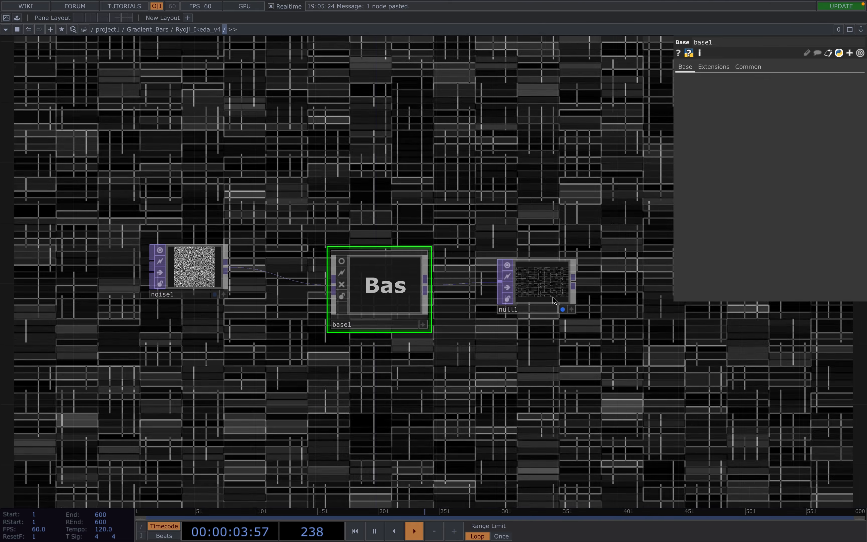
pyautogui.click(551, 290)
pyautogui.click(403, 272)
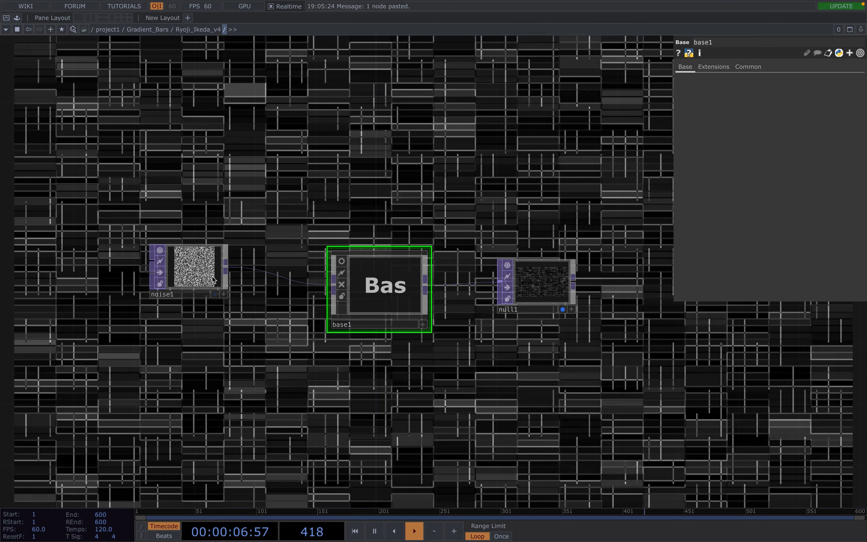
# Set noise1's Amplitude to 0.24 and Exponent to 1.32 for sparser bars.
pyautogui.click(193, 267)
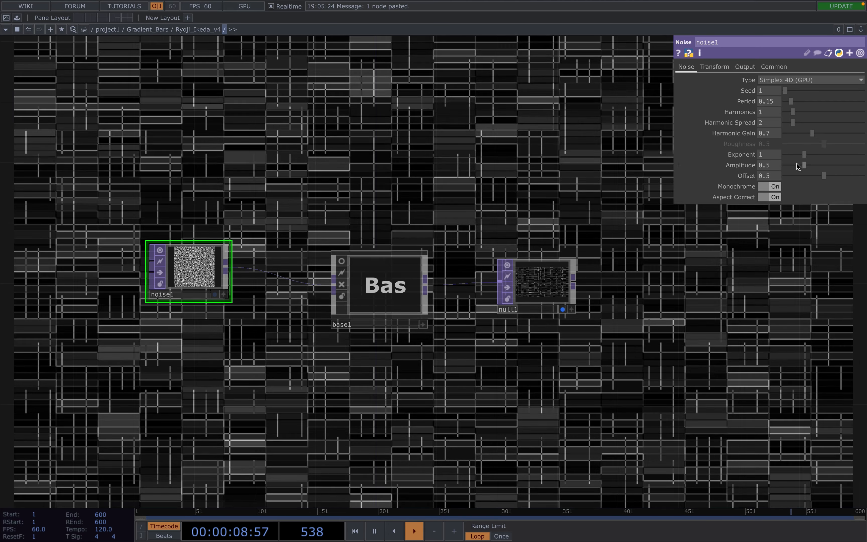
pyautogui.click(796, 164)
pyautogui.click(798, 154)
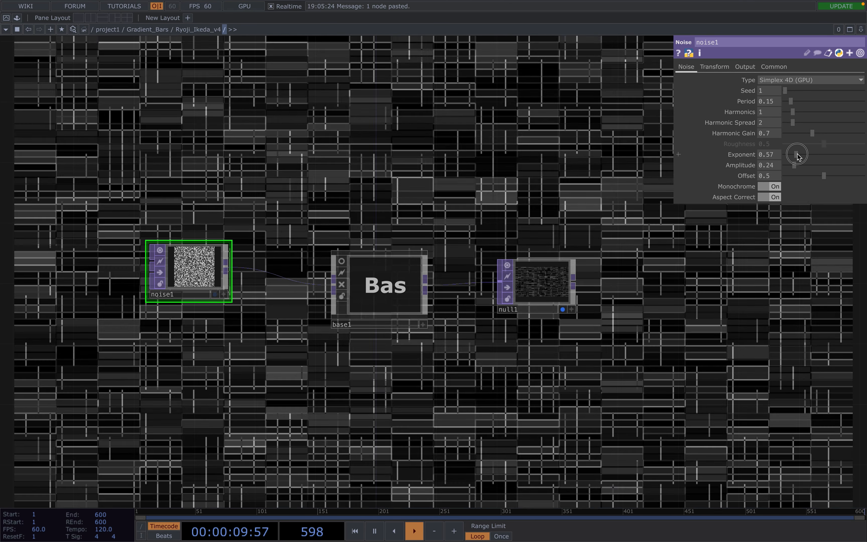
pyautogui.moveTo(798, 156); pyautogui.dragTo(813, 156)
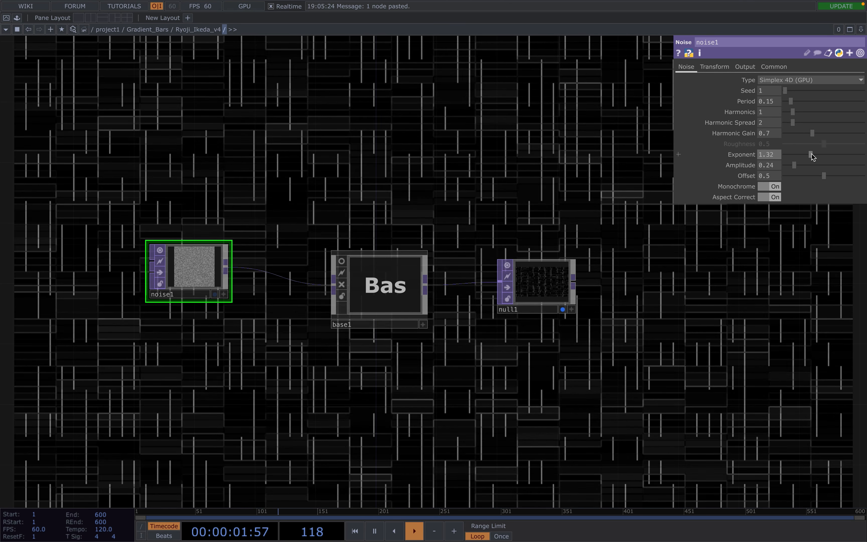
# Wire thresh3's output into base1's first input.
pyautogui.scroll(-5, 564, 228)
pyautogui.moveTo(548, 163); pyautogui.dragTo(519, 293)
pyautogui.scroll(-1, 519, 293)
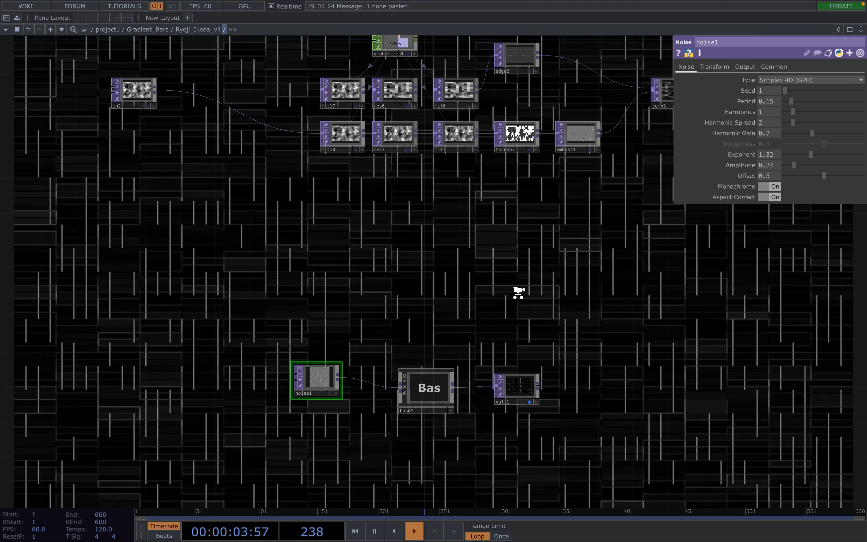
pyautogui.scroll(-1, 518, 293)
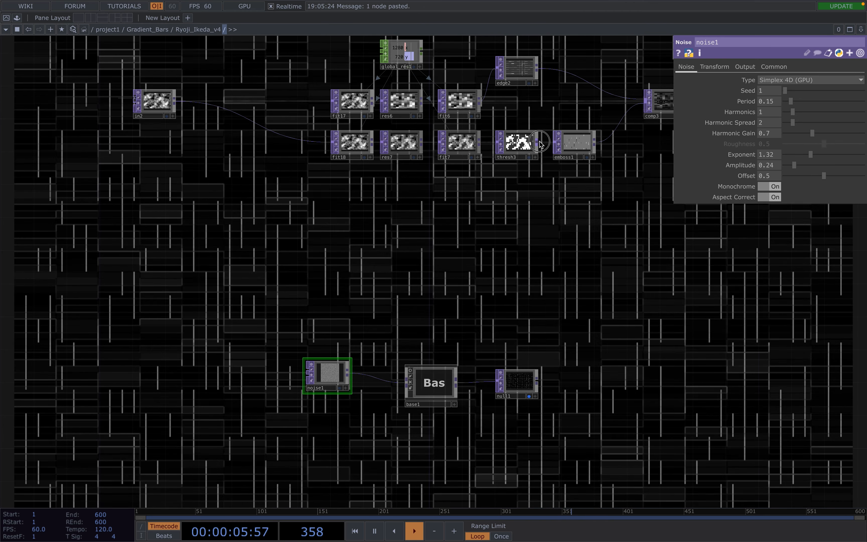
pyautogui.moveTo(540, 142); pyautogui.dragTo(395, 377)
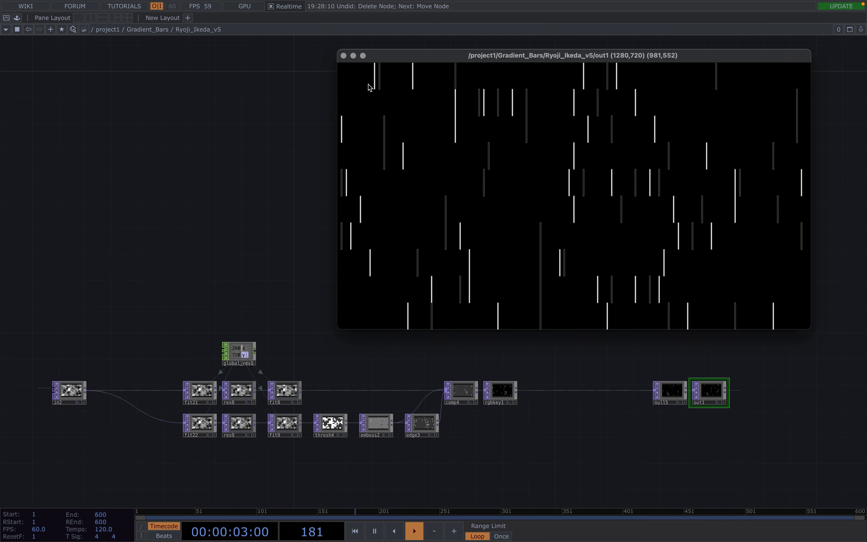
# Close the out1 viewer and bring the lower node chain into view.
pyautogui.click(343, 56)
pyautogui.moveTo(384, 275); pyautogui.dragTo(387, 146)
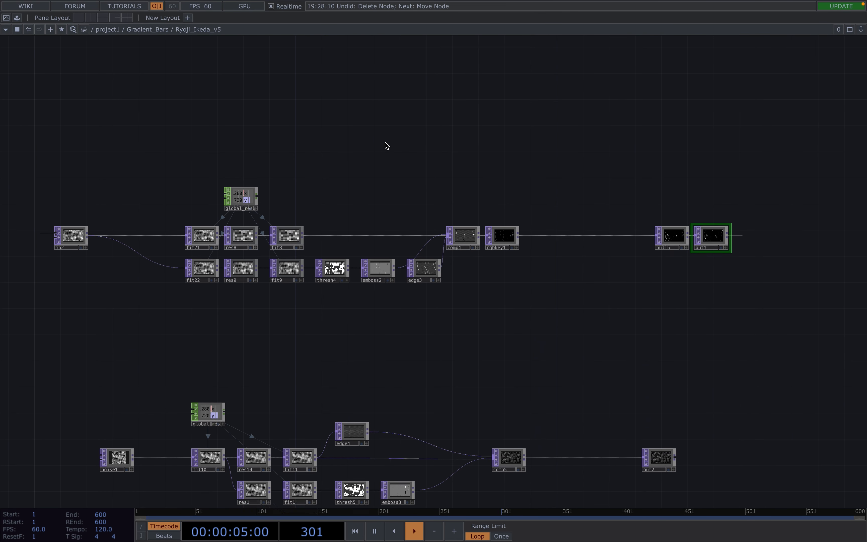
pyautogui.moveTo(396, 374); pyautogui.dragTo(398, 325)
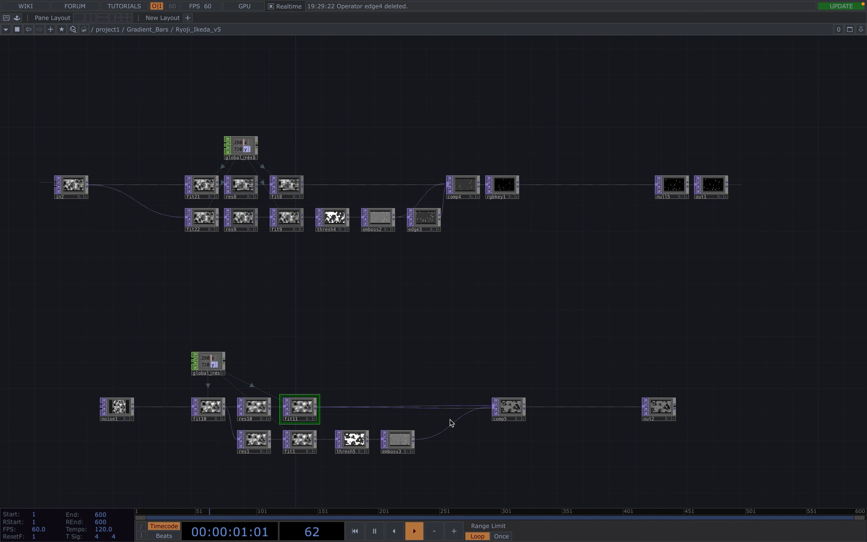
pyautogui.scroll(5, 432, 402)
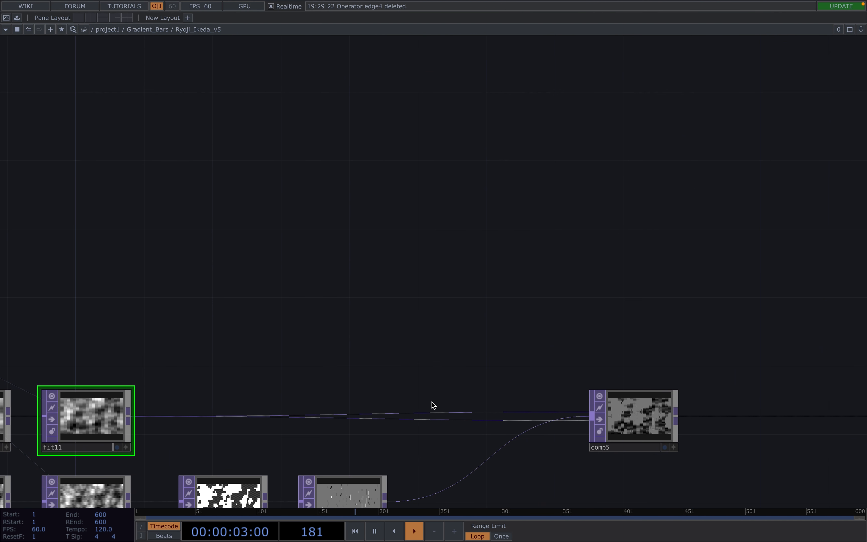
# Check the fit11-to-comp5 wire options, center that chain, and start a wire from emboss3.
pyautogui.rightClick(468, 416)
pyautogui.click(519, 445)
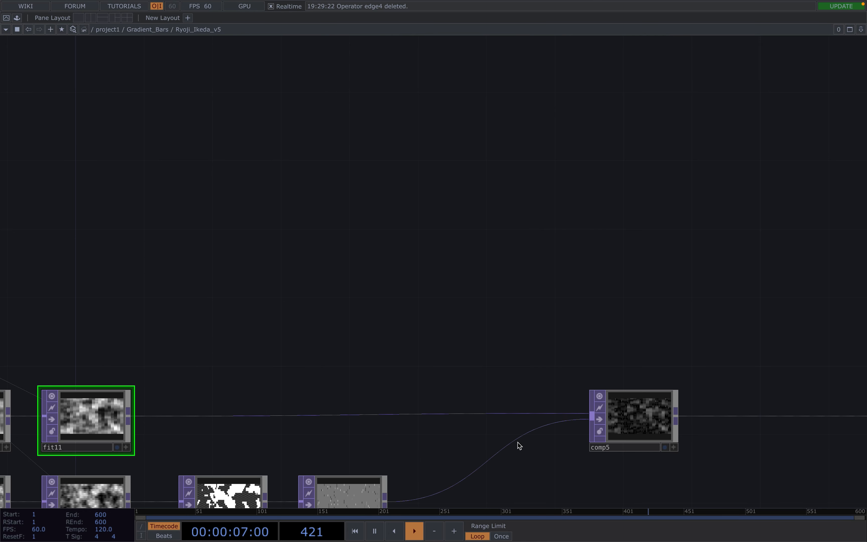
pyautogui.scroll(-2, 460, 391)
pyautogui.moveTo(461, 360); pyautogui.dragTo(469, 282)
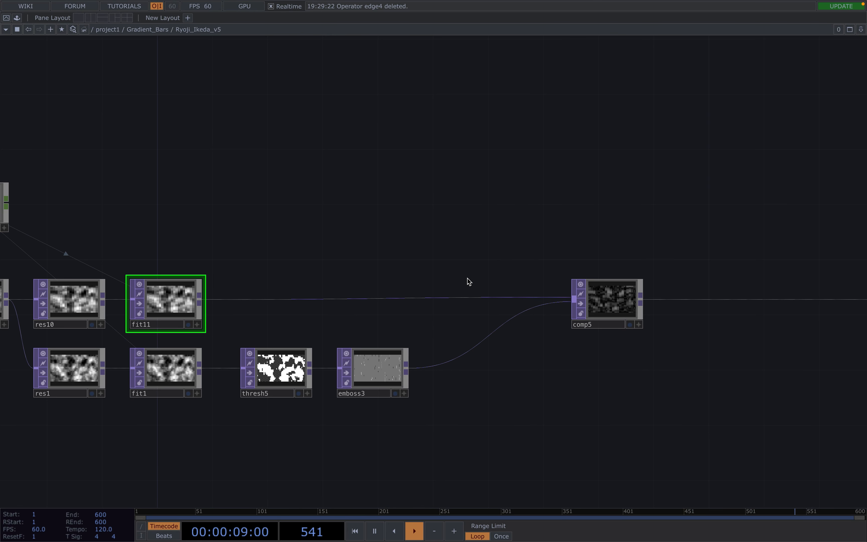
pyautogui.scroll(-2, 469, 282)
pyautogui.click(425, 342)
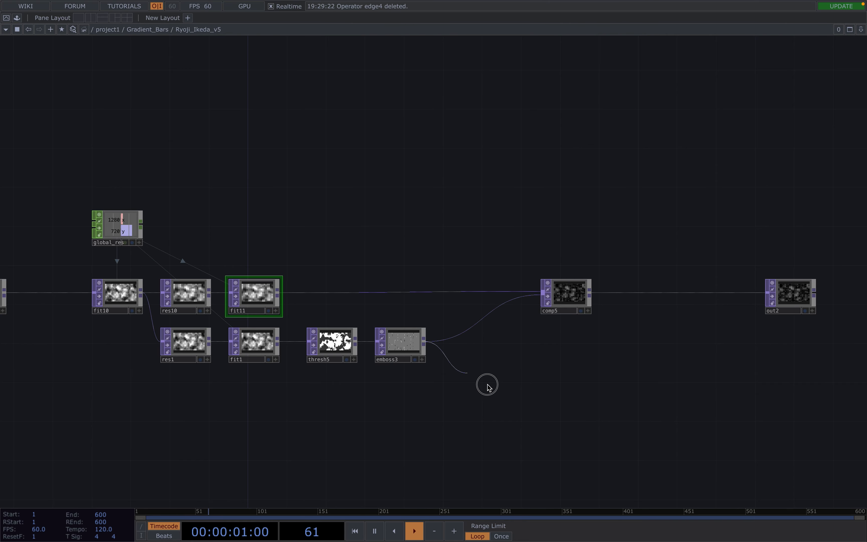
# Add Edge TOP edge1 fed by emboss3 and connect it into comp5.
pyautogui.click(490, 385)
pyautogui.write('edg')
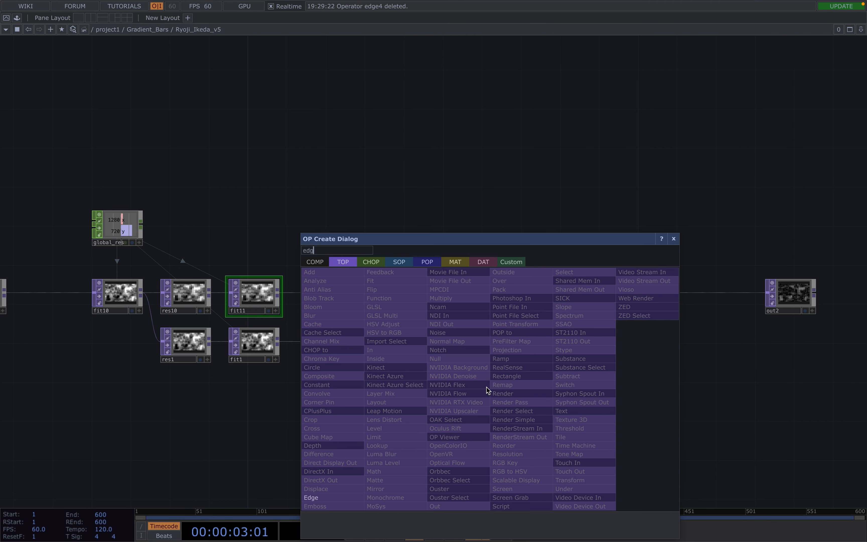
pyautogui.click(320, 498)
pyautogui.click(493, 365)
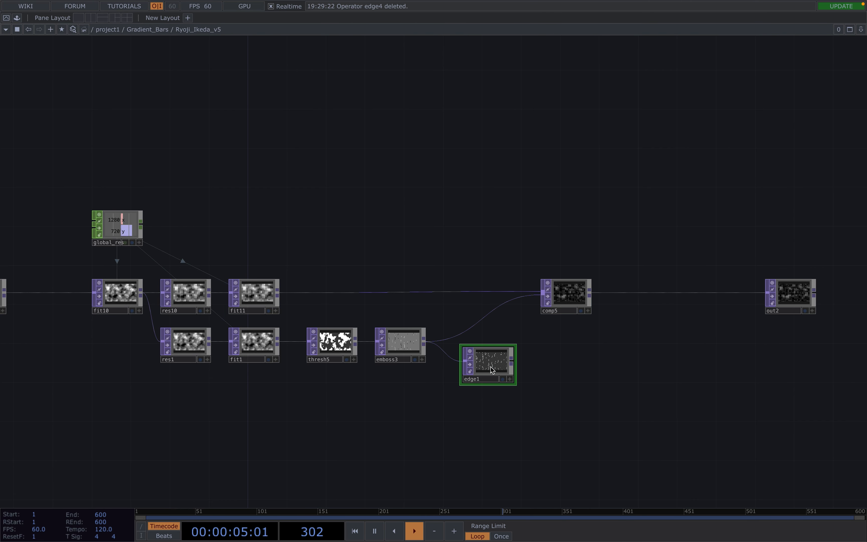
pyautogui.click(512, 363)
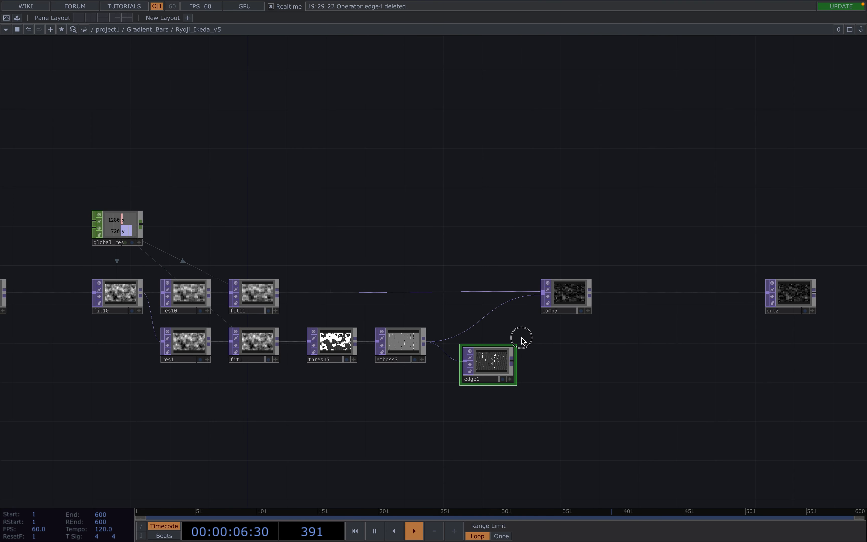
pyautogui.click(539, 301)
# Compare comp5's composite parameters against comp4's.
pyautogui.click(571, 293)
pyautogui.press('p')
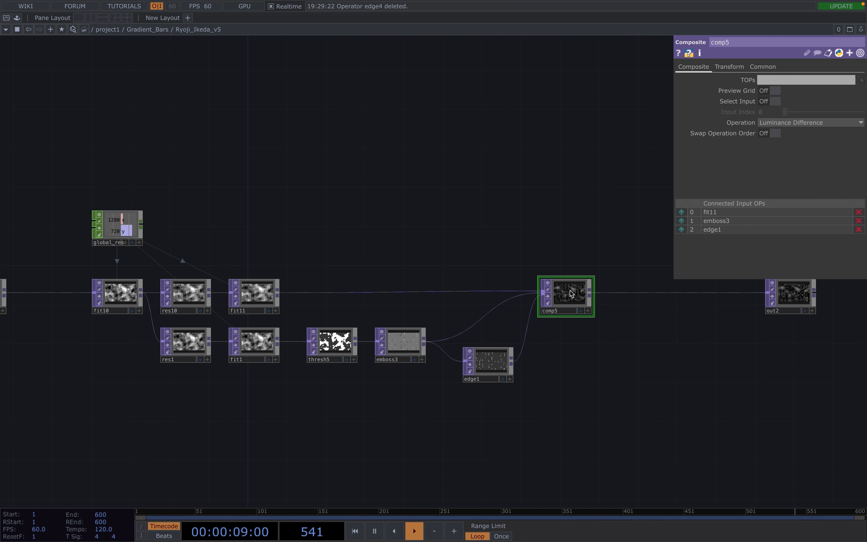
pyautogui.moveTo(565, 233); pyautogui.dragTo(513, 442)
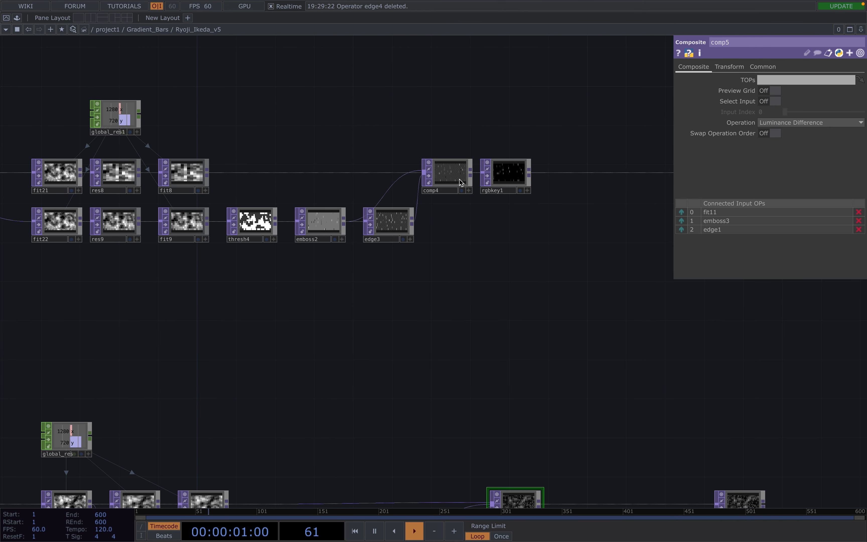
pyautogui.click(460, 181)
pyautogui.moveTo(497, 318); pyautogui.dragTo(507, 198)
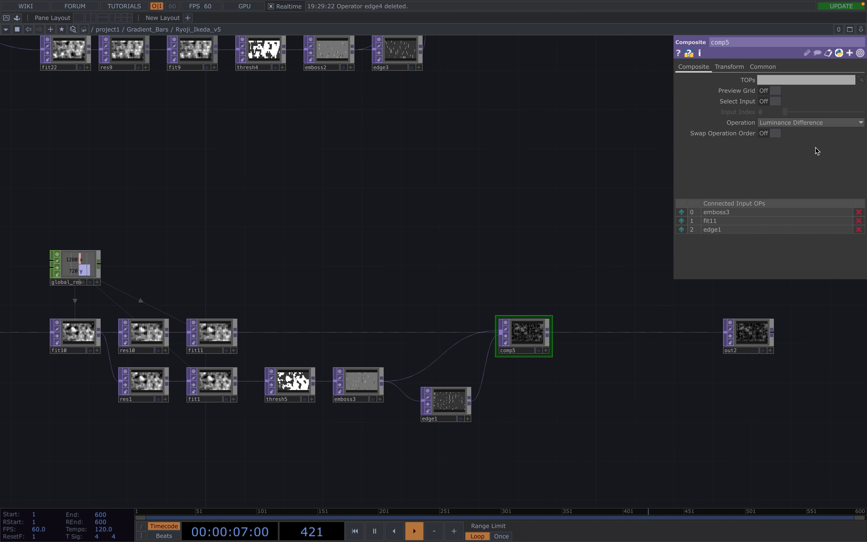
# Switch comp5's Operation to Atop and briefly preview its output as background.
pyautogui.click(796, 124)
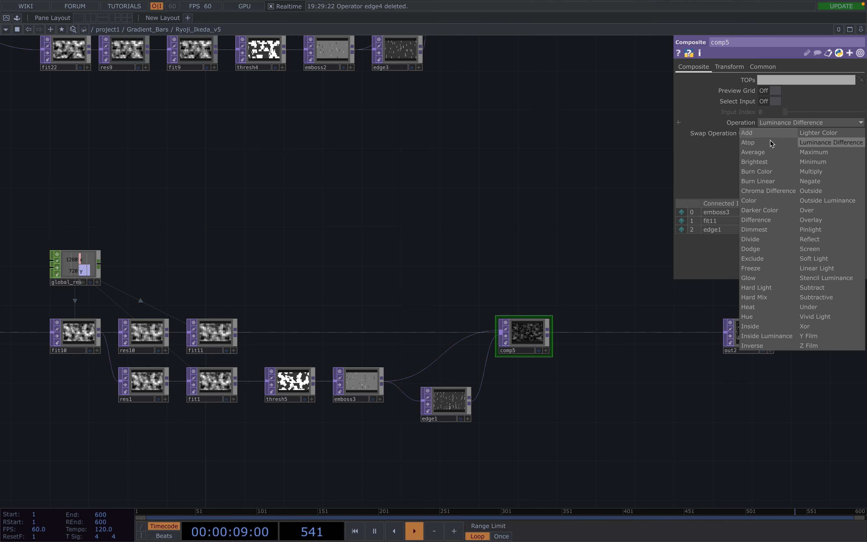
pyautogui.click(763, 143)
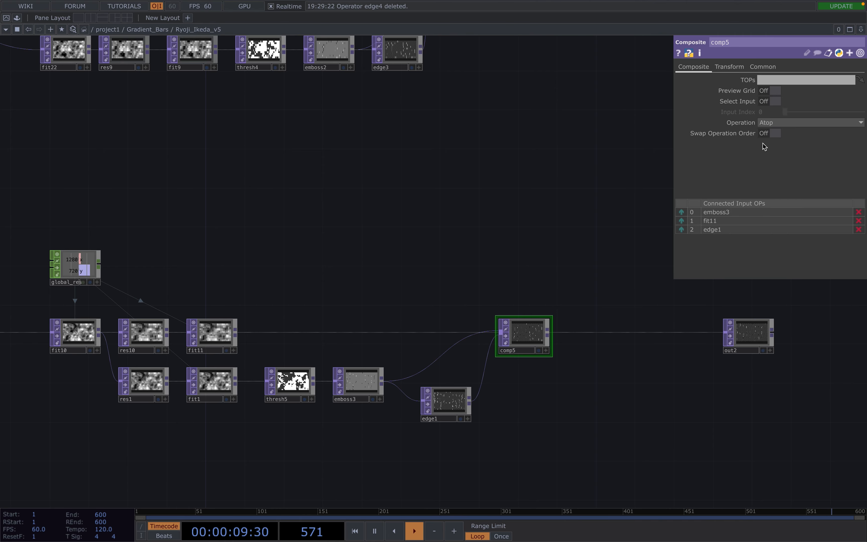
pyautogui.click(539, 350)
pyautogui.click(539, 350)
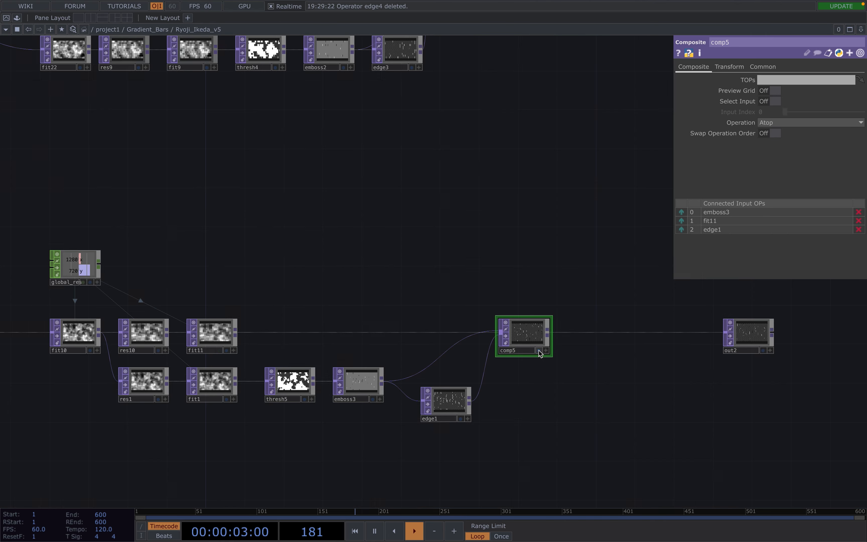
# Insert RGB Key rgbkey2 between comp5 and out2.
pyautogui.rightClick(586, 333)
pyautogui.click(609, 323)
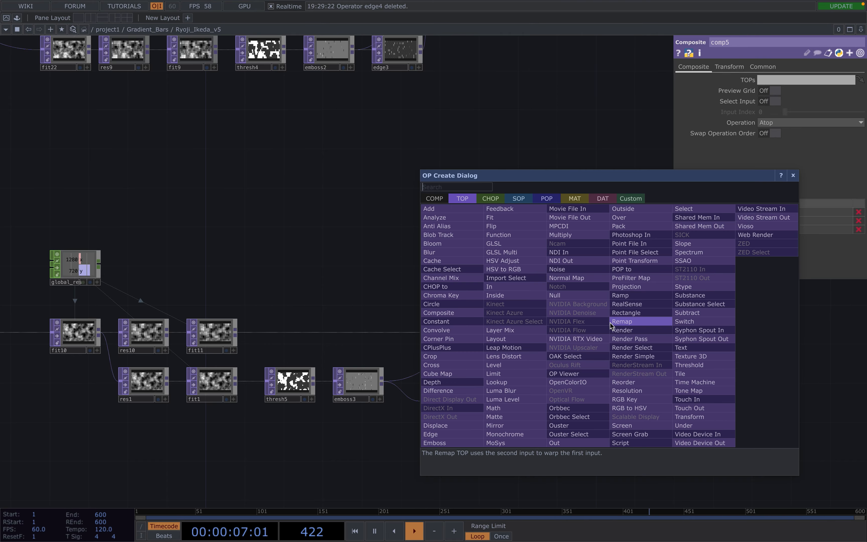
pyautogui.write('rgb')
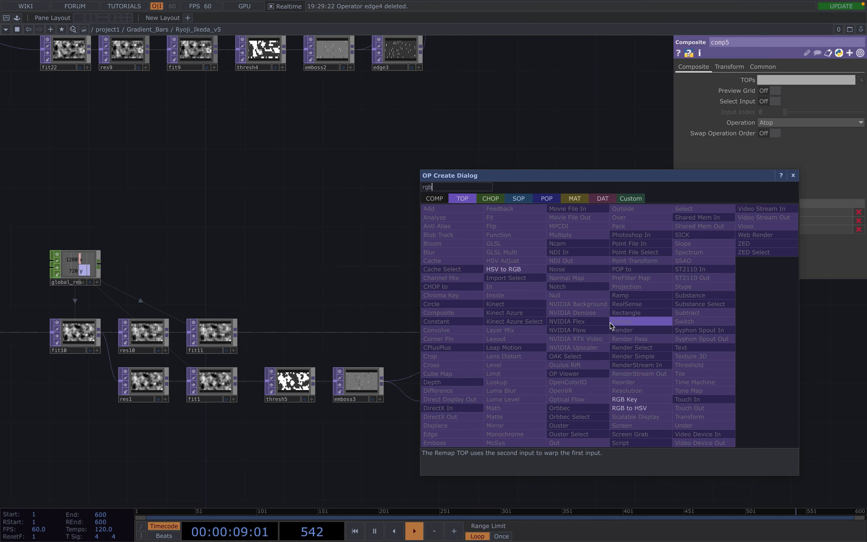
pyautogui.click(640, 399)
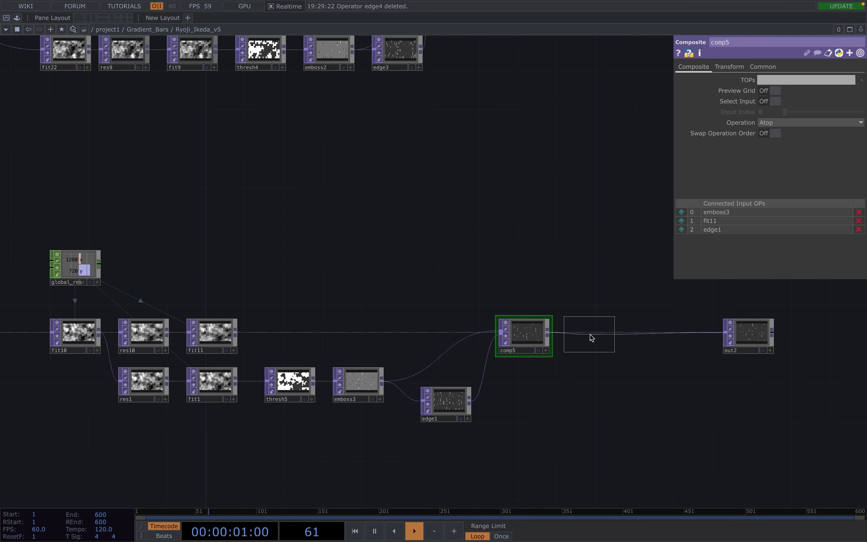
pyautogui.click(590, 338)
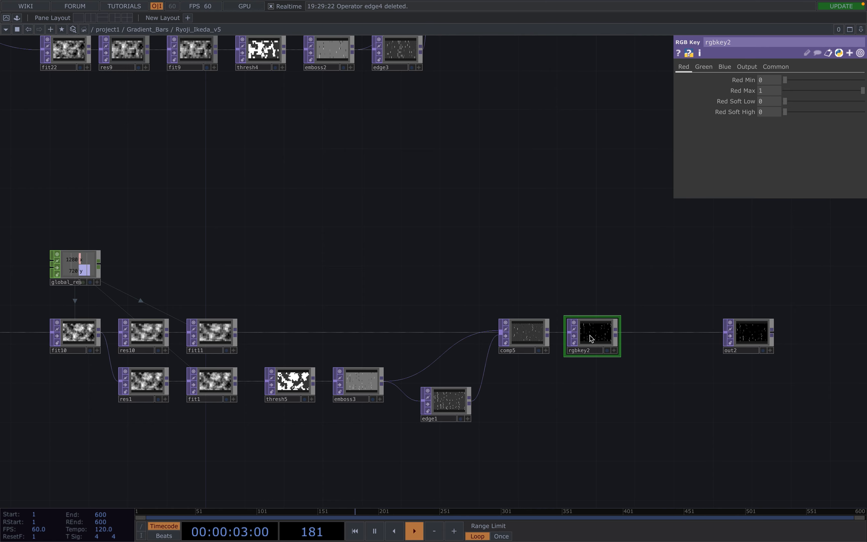
# Preview out2 in a resized floating viewer, then close it and pan to noise1's chain.
pyautogui.scroll(-3, 590, 339)
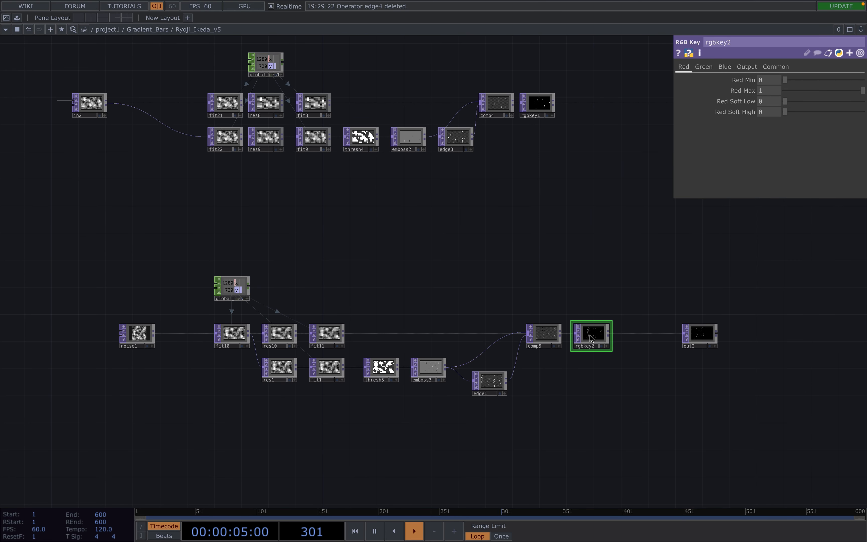
pyautogui.moveTo(658, 296); pyautogui.dragTo(631, 348)
pyautogui.rightClick(642, 398)
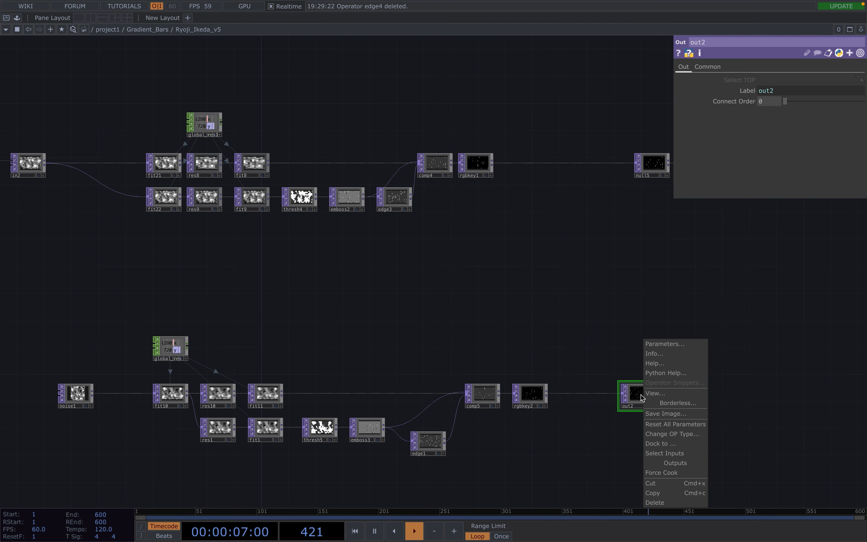
pyautogui.click(665, 394)
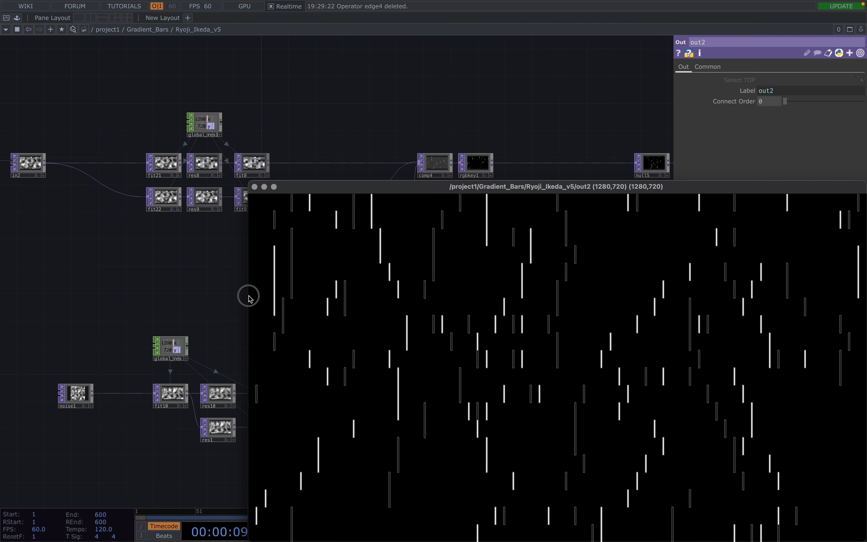
pyautogui.moveTo(246, 296); pyautogui.dragTo(316, 295)
pyautogui.moveTo(506, 199); pyautogui.dragTo(349, 70)
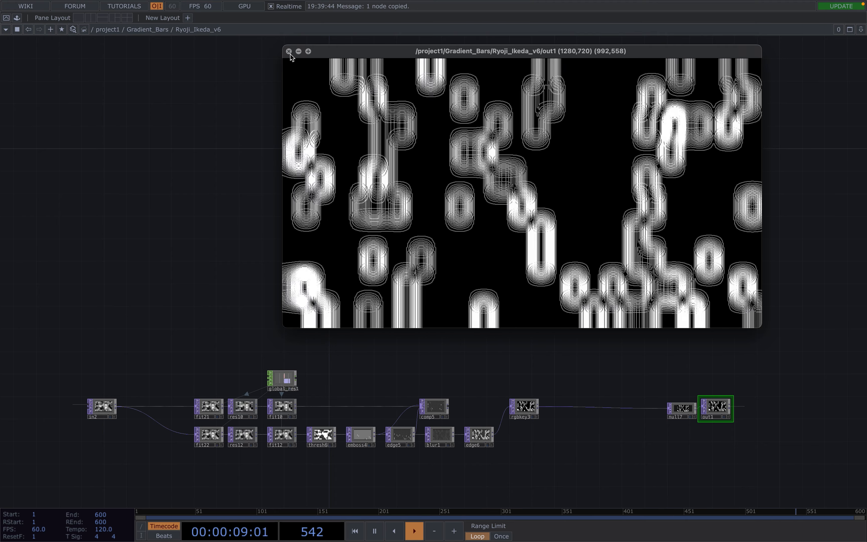
pyautogui.click(289, 51)
pyautogui.moveTo(369, 253); pyautogui.dragTo(371, 121)
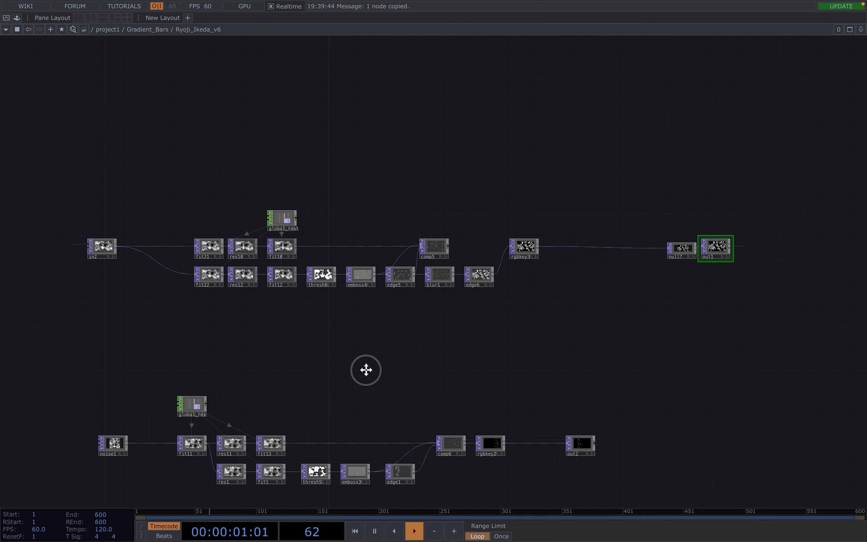
pyautogui.moveTo(366, 370); pyautogui.dragTo(384, 269)
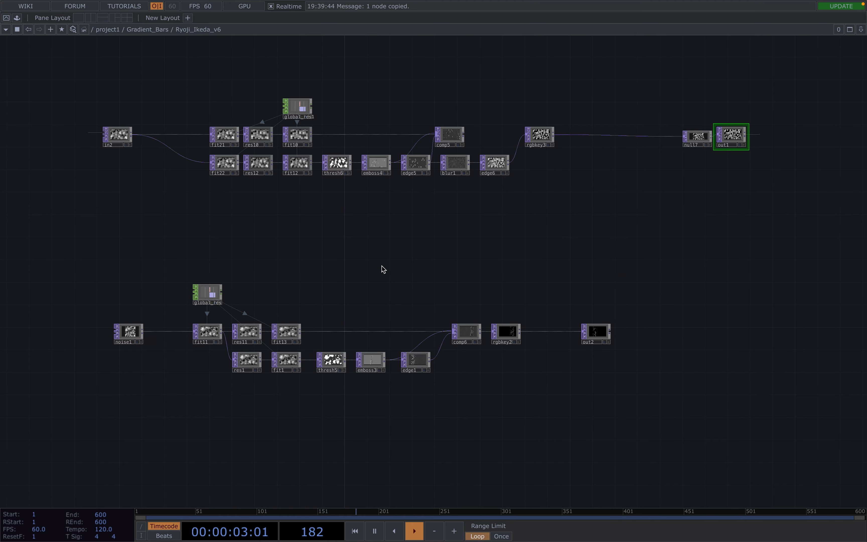
pyautogui.scroll(2, 383, 270)
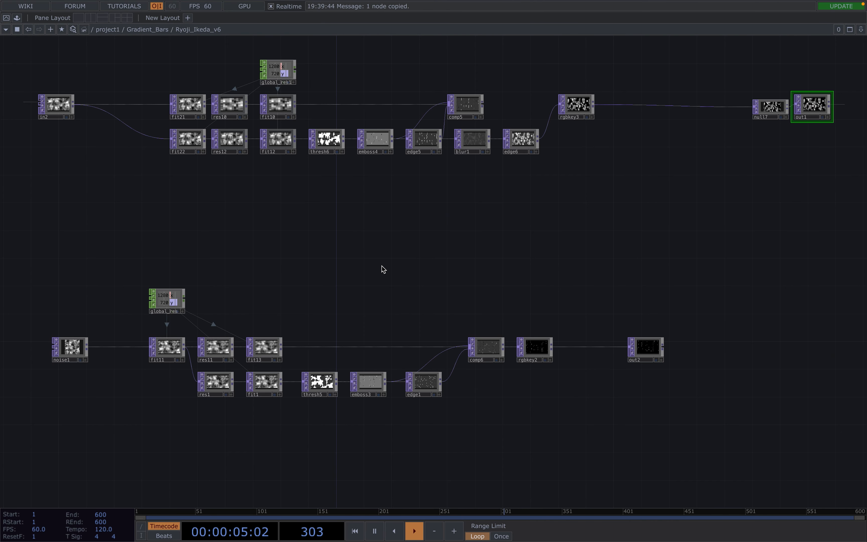
pyautogui.scroll(3, 383, 269)
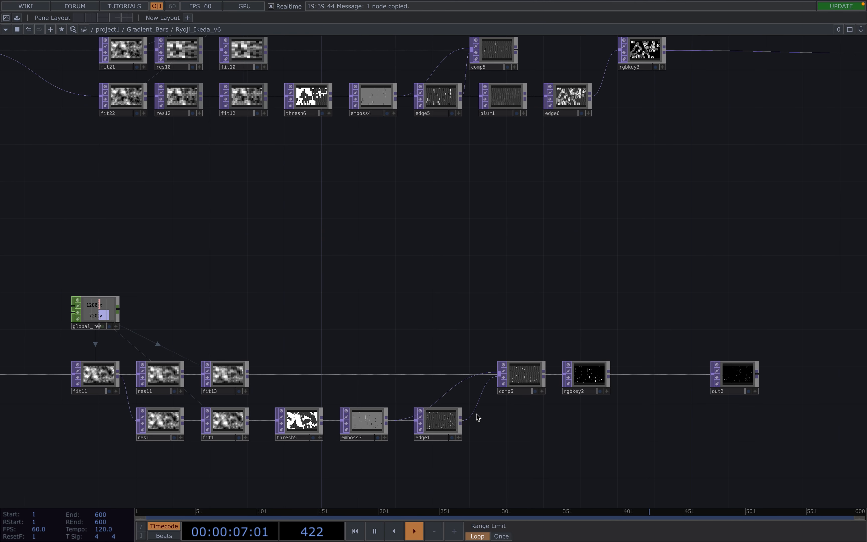
# Add Blur TOP blur2 after edge1.
pyautogui.click(496, 431)
pyautogui.write('bl')
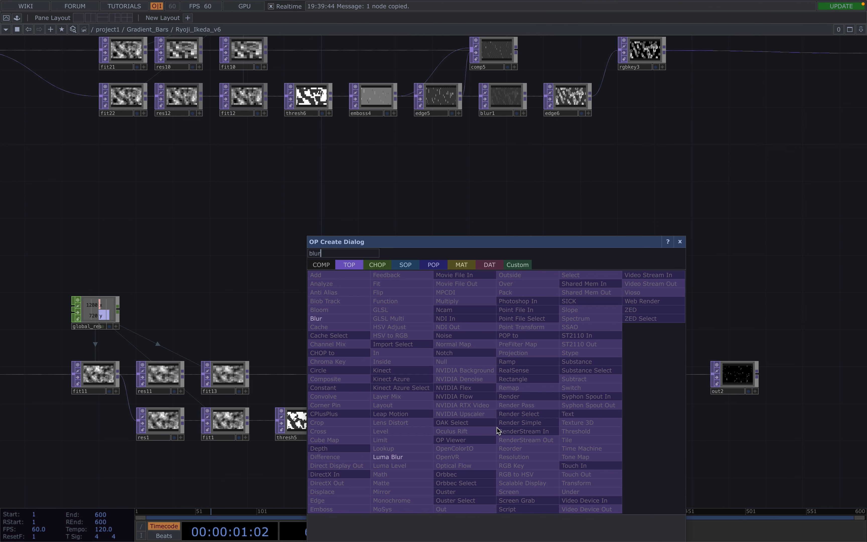
pyautogui.write('ur')
pyautogui.click(326, 319)
pyautogui.click(526, 421)
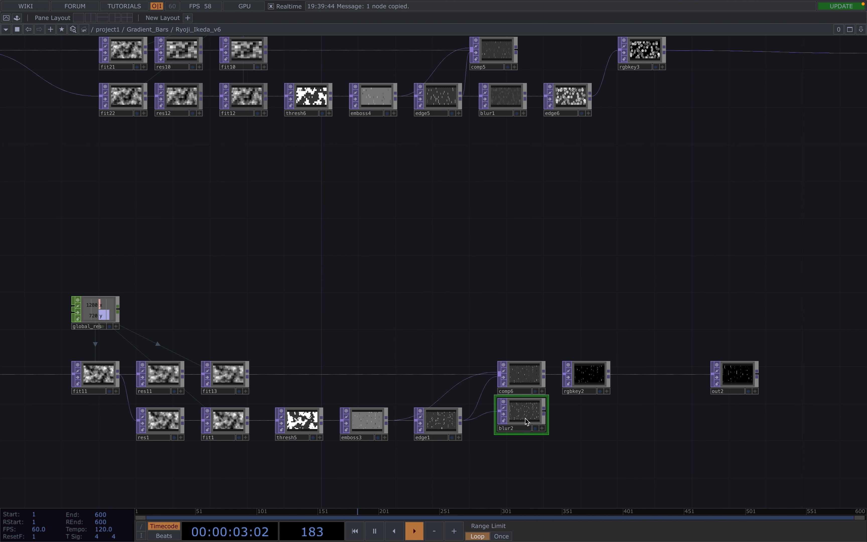
# Delete comp6, cut the edge1-to-rgbkey2 wire, and move rgbkey2 and out2 right.
pyautogui.click(520, 375)
pyautogui.press('Delete')
pyautogui.scroll(-2, 520, 373)
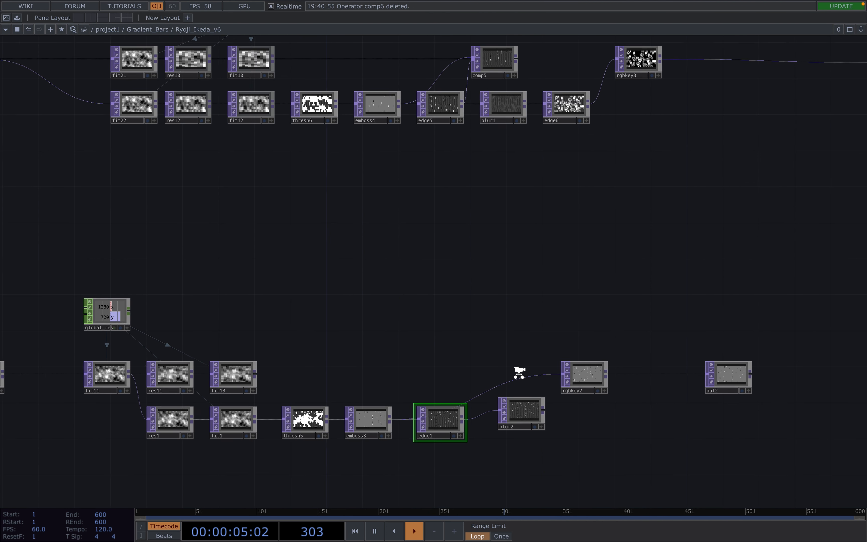
pyautogui.rightClick(527, 380)
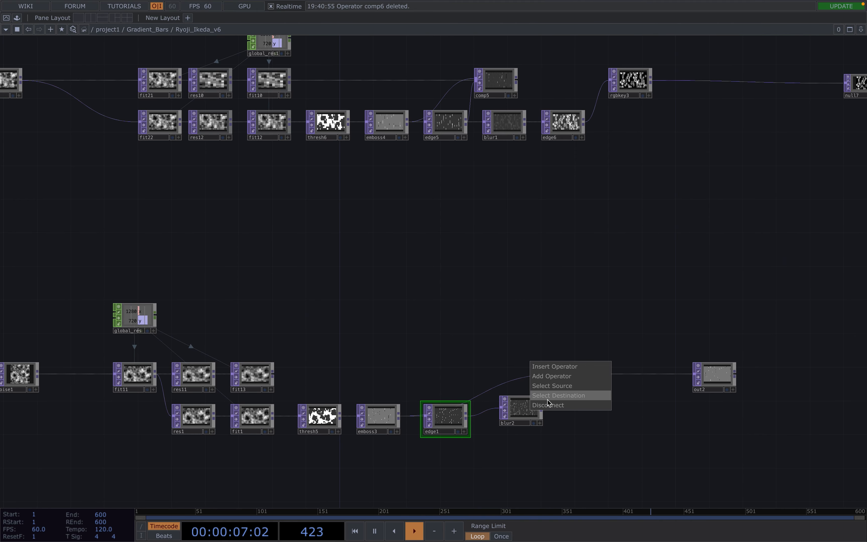
pyautogui.click(541, 398)
pyautogui.moveTo(574, 309); pyautogui.dragTo(732, 366, button='right')
pyautogui.moveTo(715, 379); pyautogui.dragTo(833, 379)
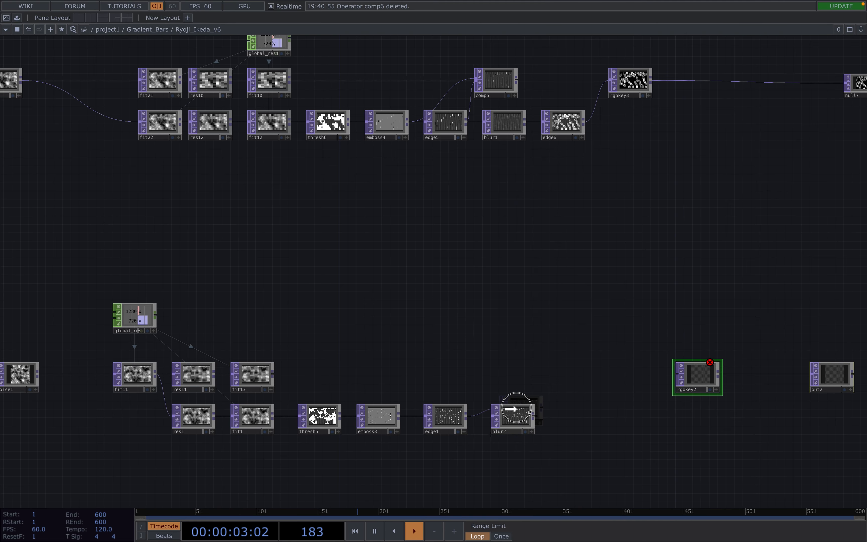
# Give blur2 a Filter Size of 24.
pyautogui.click(509, 411)
pyautogui.scroll(3, 510, 417)
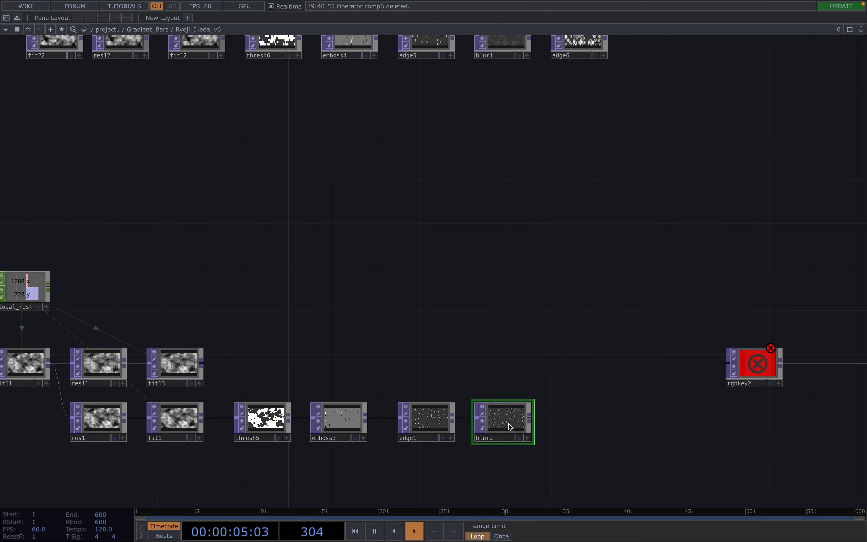
pyautogui.press('p')
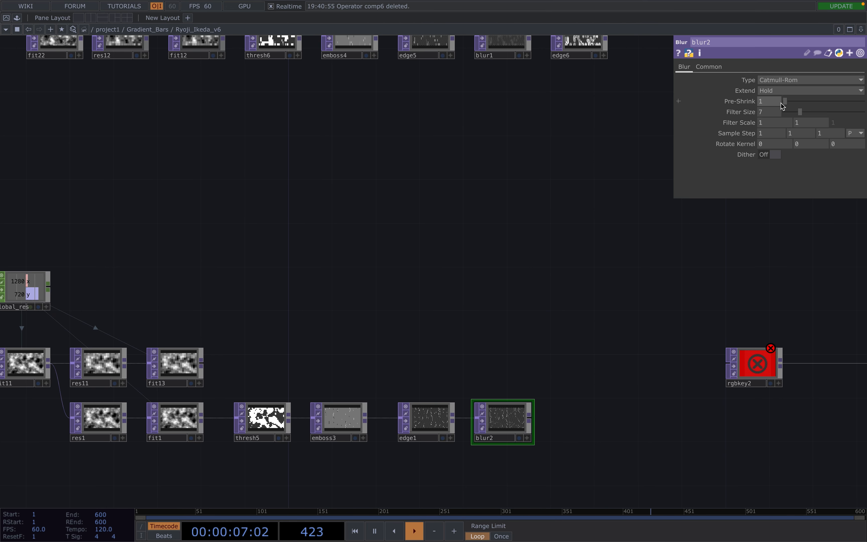
pyautogui.moveTo(562, 159); pyautogui.dragTo(563, 177)
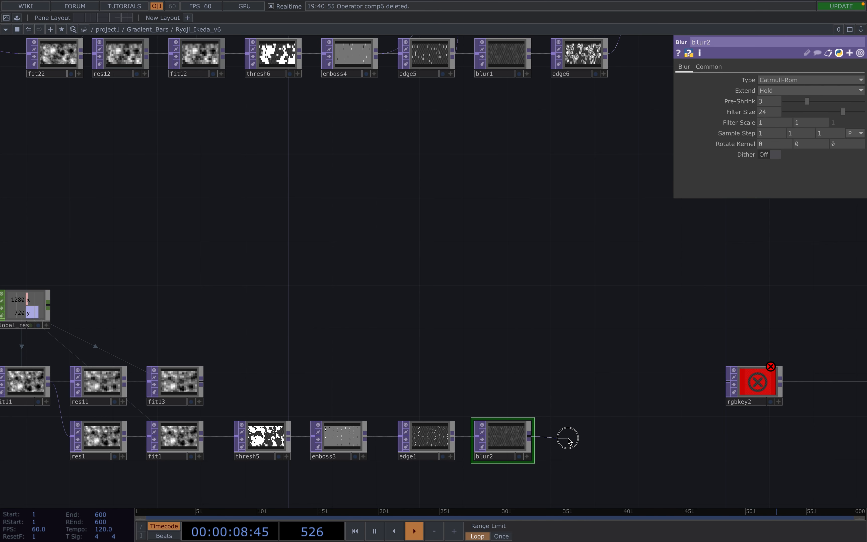
pyautogui.click(568, 440)
# Add Edge TOP edge2 after blur2 with Strength 1000, matching edge6's settings.
pyautogui.write('ed')
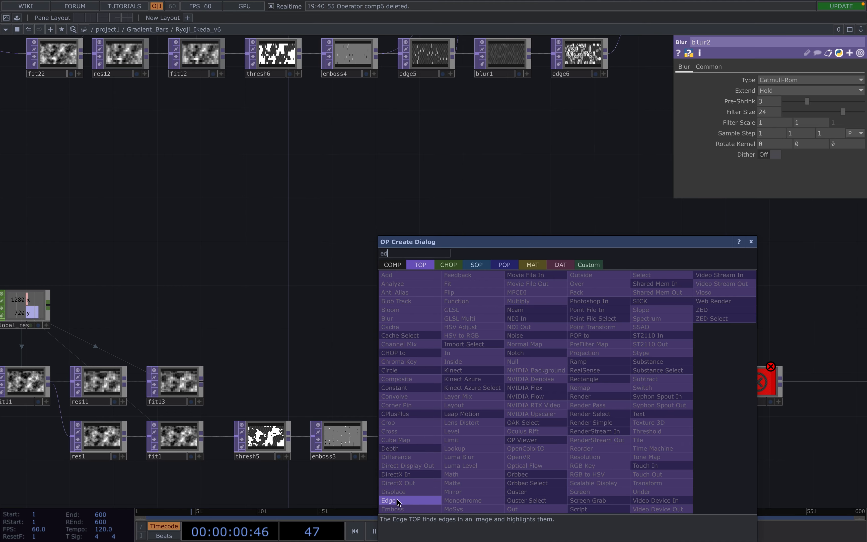
pyautogui.click(397, 501)
pyautogui.click(581, 446)
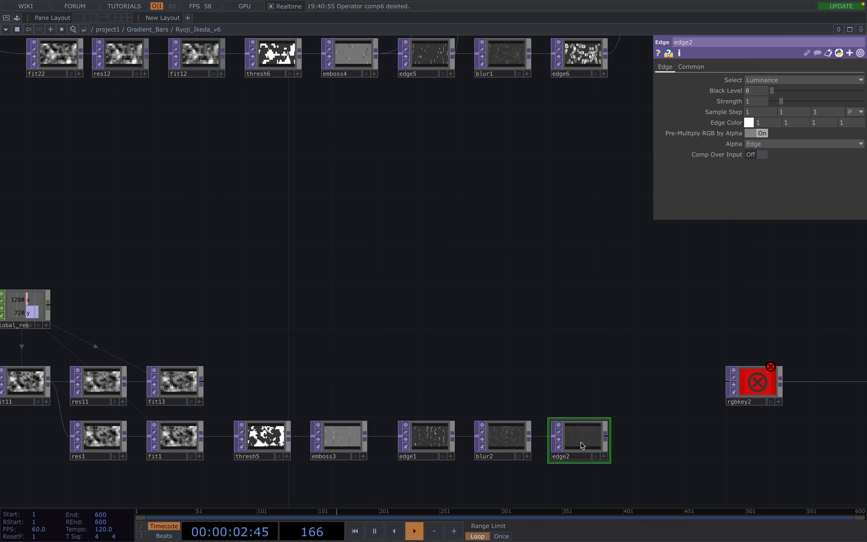
pyautogui.moveTo(644, 444); pyautogui.dragTo(607, 445)
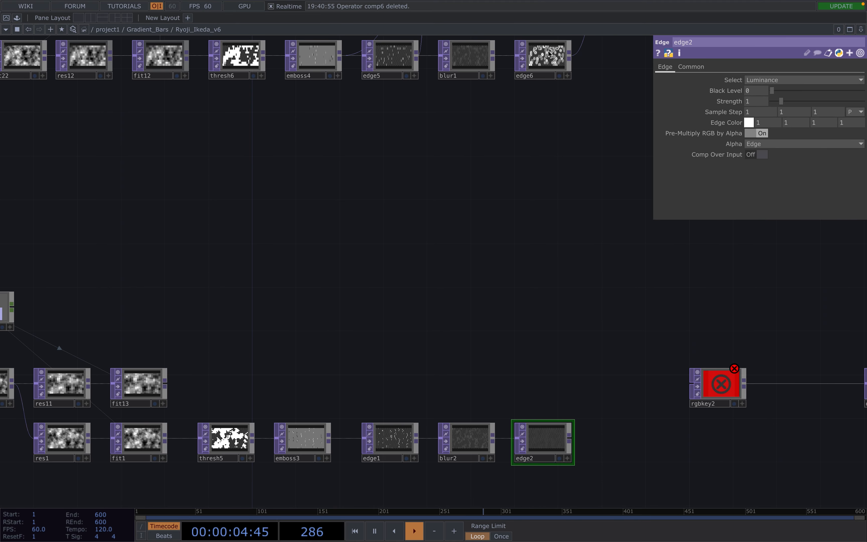
pyautogui.click(550, 53)
pyautogui.click(666, 68)
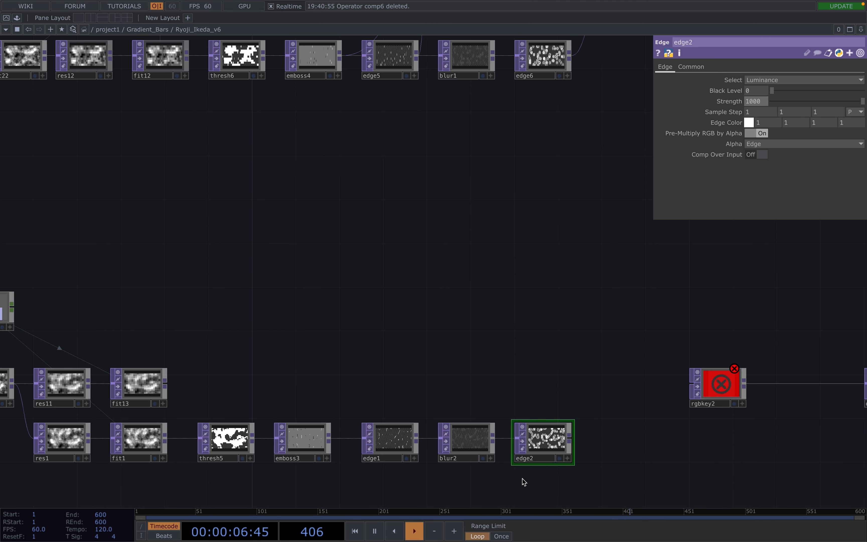
pyautogui.moveTo(616, 413); pyautogui.dragTo(556, 442)
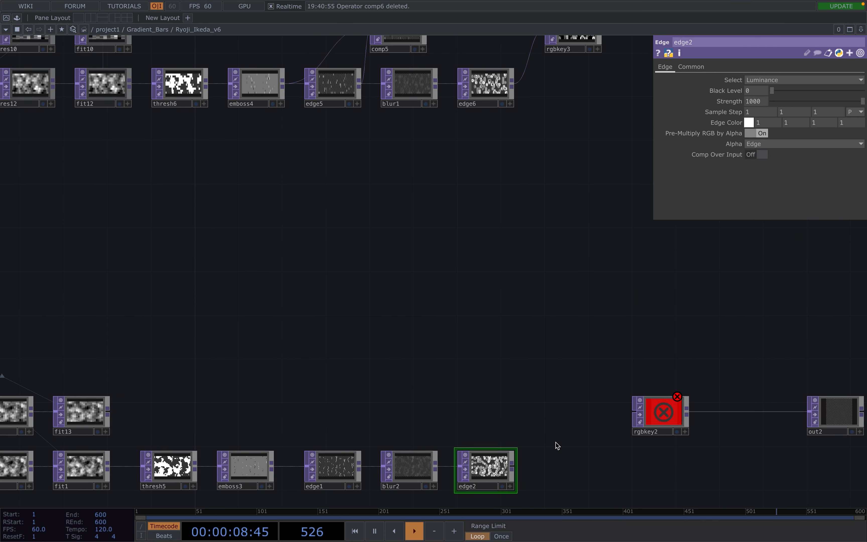
# Wire edge2's output into rgbkey2.
pyautogui.moveTo(510, 470); pyautogui.dragTo(612, 419)
pyautogui.moveTo(654, 456); pyautogui.dragTo(530, 447)
pyautogui.scroll(-2, 530, 448)
pyautogui.scroll(-4, 530, 447)
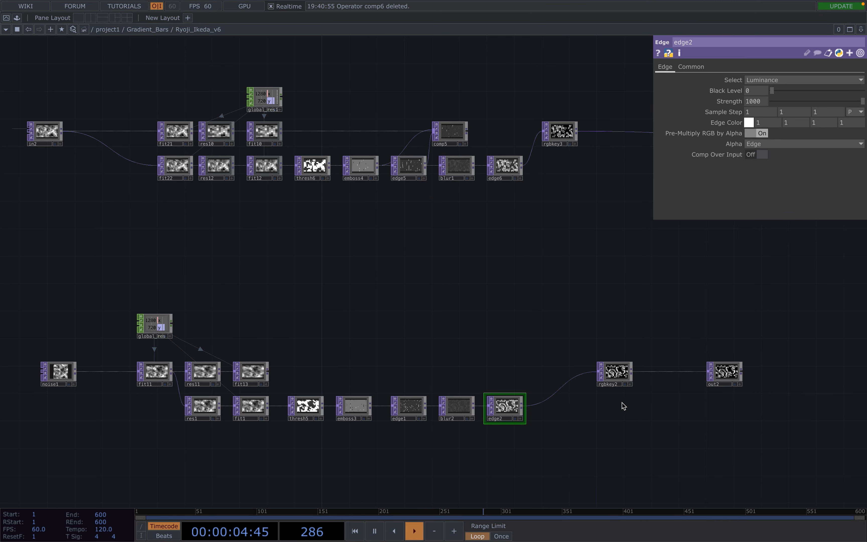
# Open out2 in a floating viewer, resized and moved up.
pyautogui.click(725, 375)
pyautogui.rightClick(724, 374)
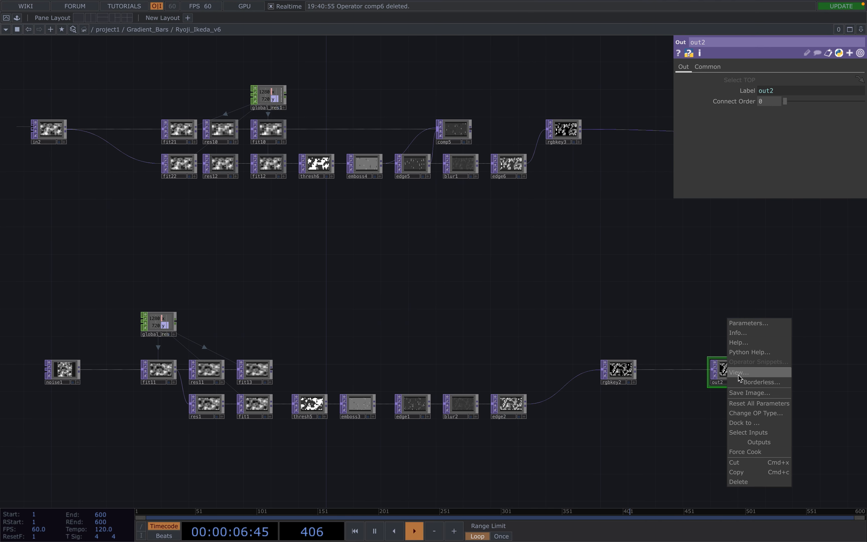
pyautogui.click(744, 374)
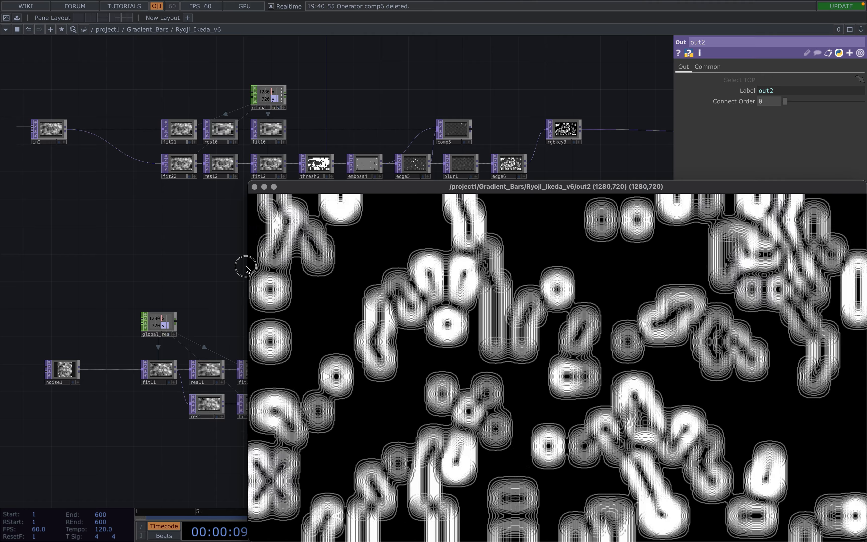
pyautogui.moveTo(248, 269); pyautogui.dragTo(380, 270)
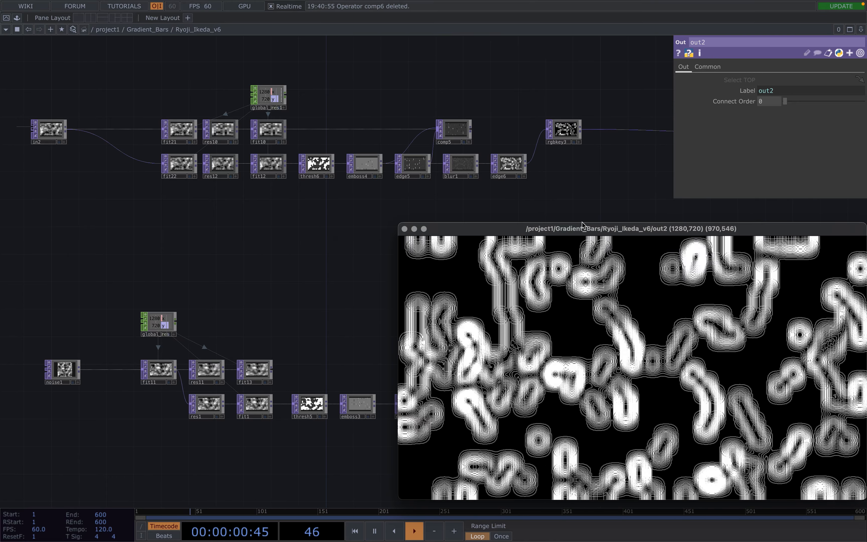
pyautogui.moveTo(588, 232); pyautogui.dragTo(413, 58)
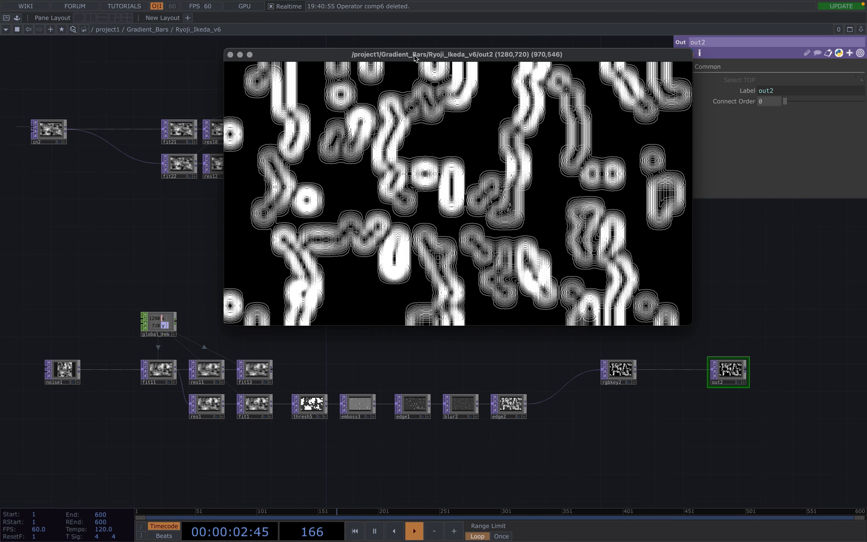
# Set noise1's Harmonics to 0 and its Period to about 0.51.
pyautogui.click(62, 372)
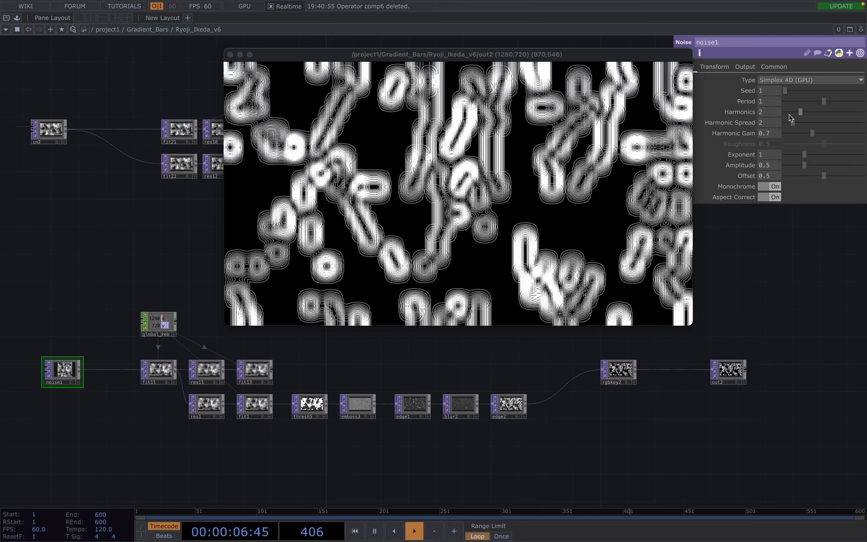
pyautogui.click(789, 113)
pyautogui.click(793, 101)
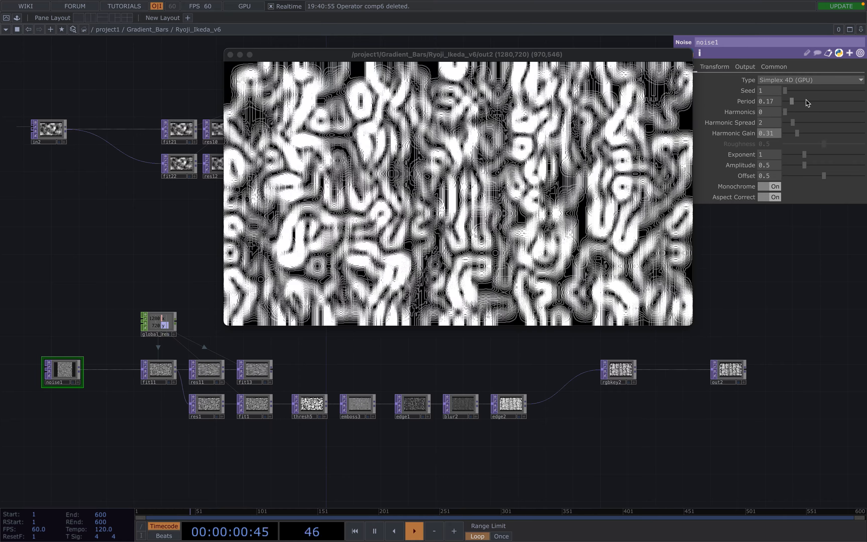
pyautogui.click(806, 100)
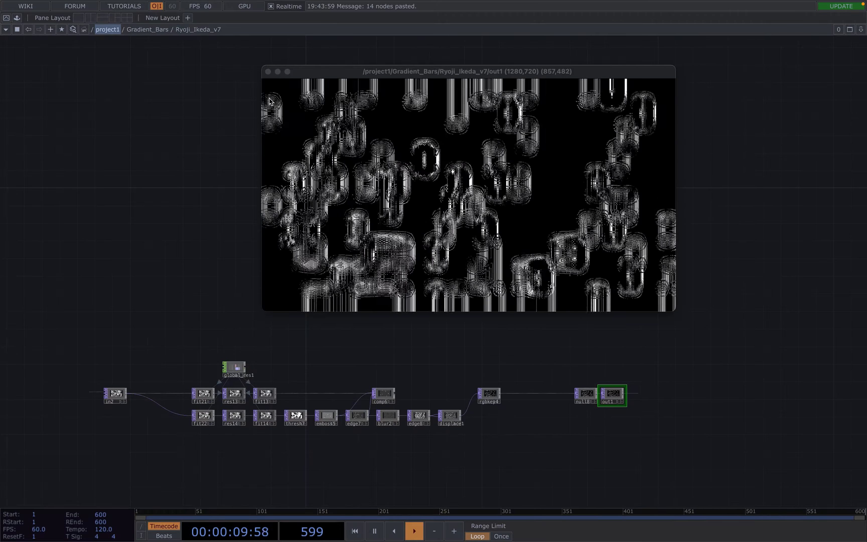
# Close the floating out1 viewer and bring the lower node chain into view.
pyautogui.click(268, 72)
pyautogui.moveTo(386, 159); pyautogui.dragTo(386, 1)
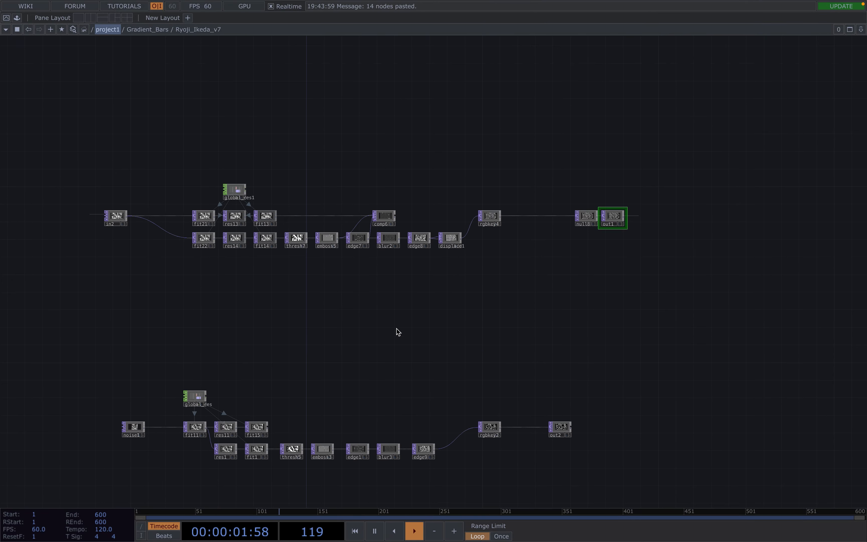
pyautogui.moveTo(403, 327); pyautogui.dragTo(403, 283)
pyautogui.scroll(3, 447, 429)
pyautogui.scroll(3, 447, 430)
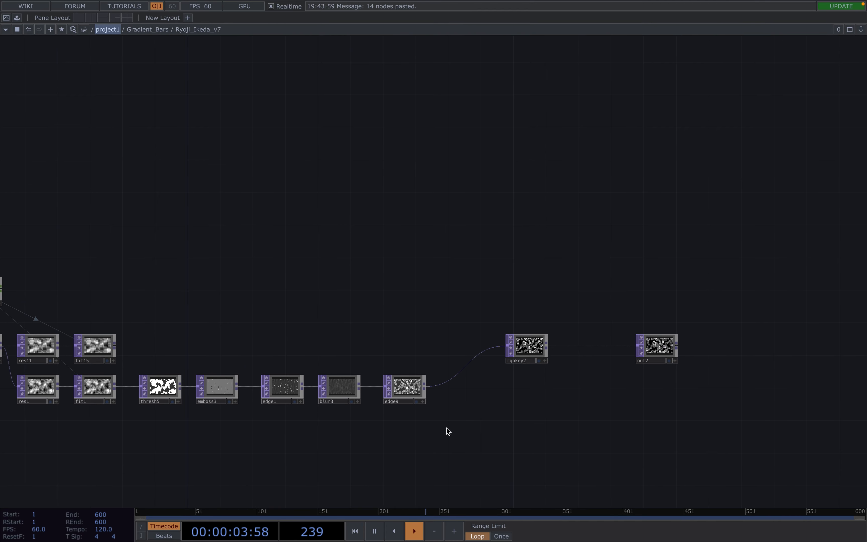
# Insert Displace TOP displace2 into the edge9-to-rgbkey2 wire.
pyautogui.rightClick(446, 387)
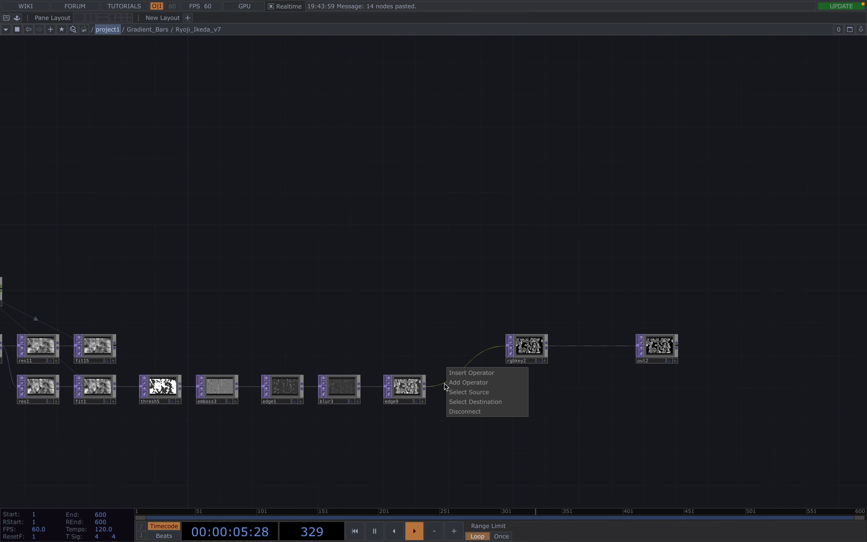
pyautogui.click(463, 373)
pyautogui.write('dis')
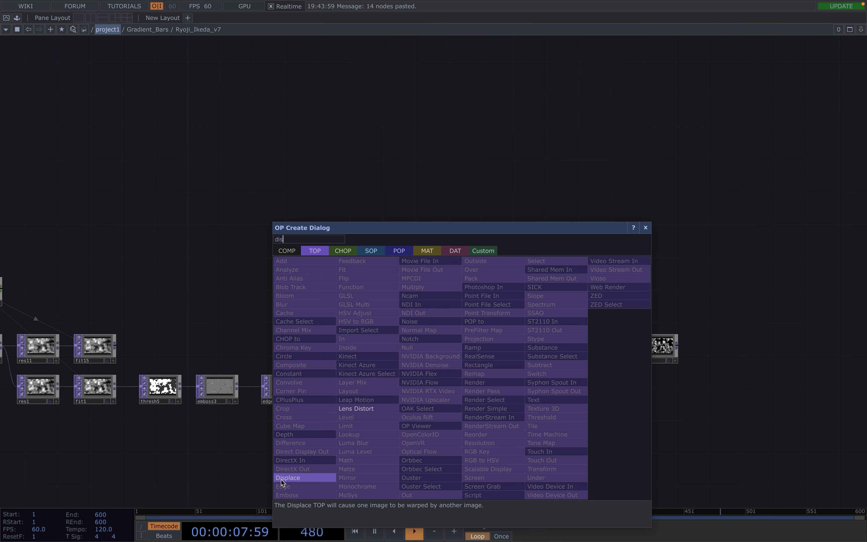
pyautogui.click(287, 478)
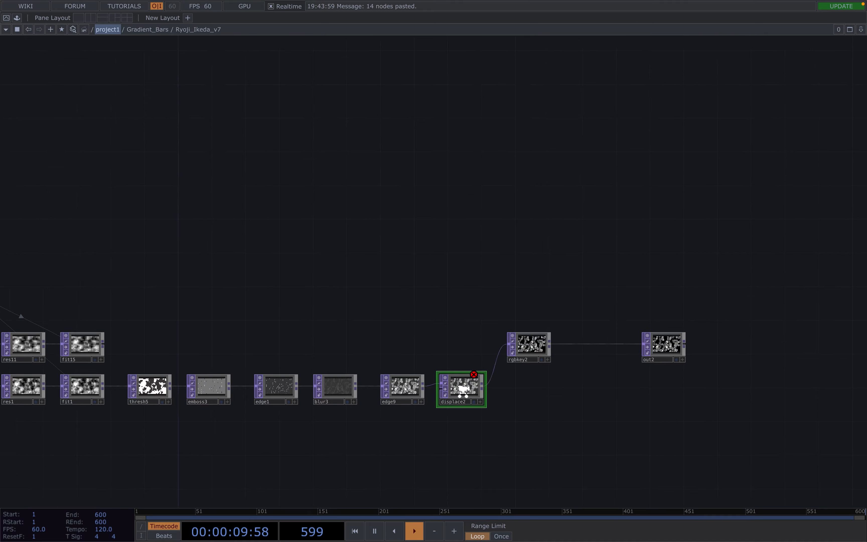
# Feed edge9 into displace2's second input and show rgbkey2's output as background.
pyautogui.scroll(3, 455, 390)
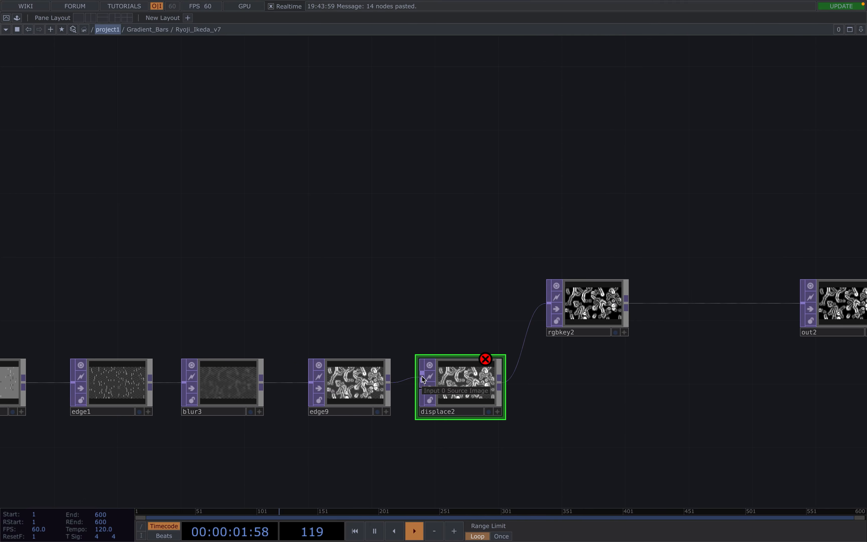
pyautogui.moveTo(394, 387); pyautogui.dragTo(422, 389)
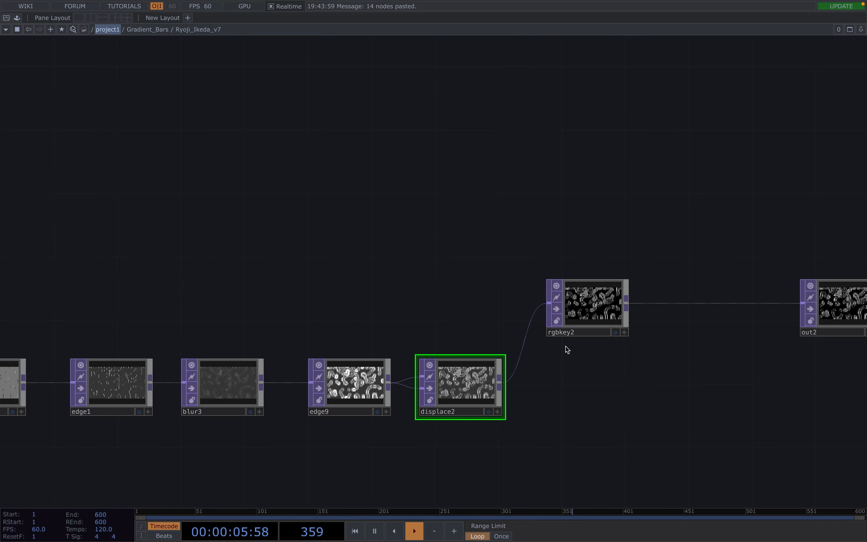
pyautogui.click(616, 332)
pyautogui.scroll(-5, 571, 386)
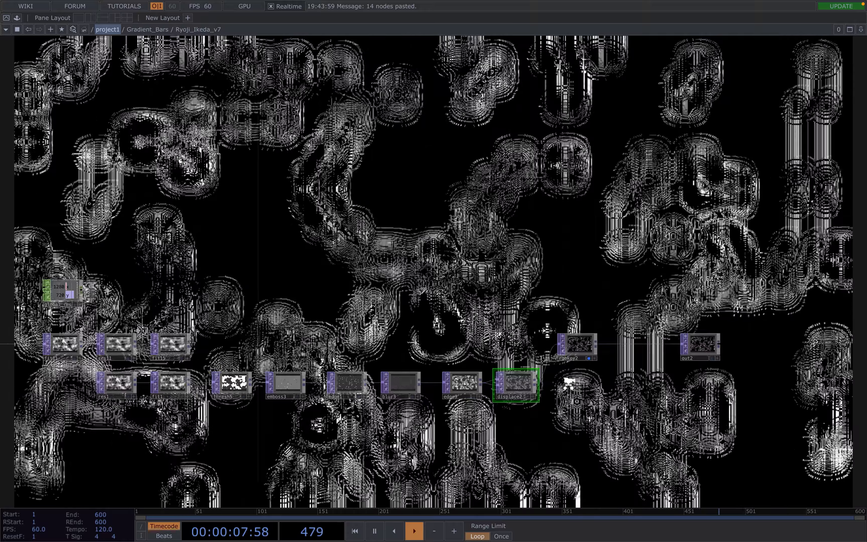